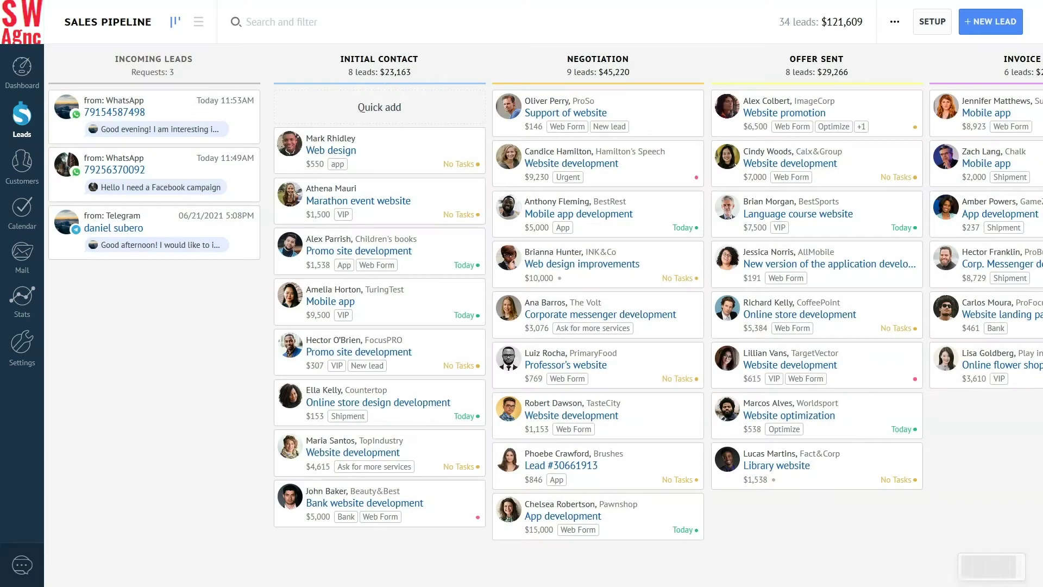
Add the CRM Plugin as a new lead source in the pipeline setup
left_click(927, 24)
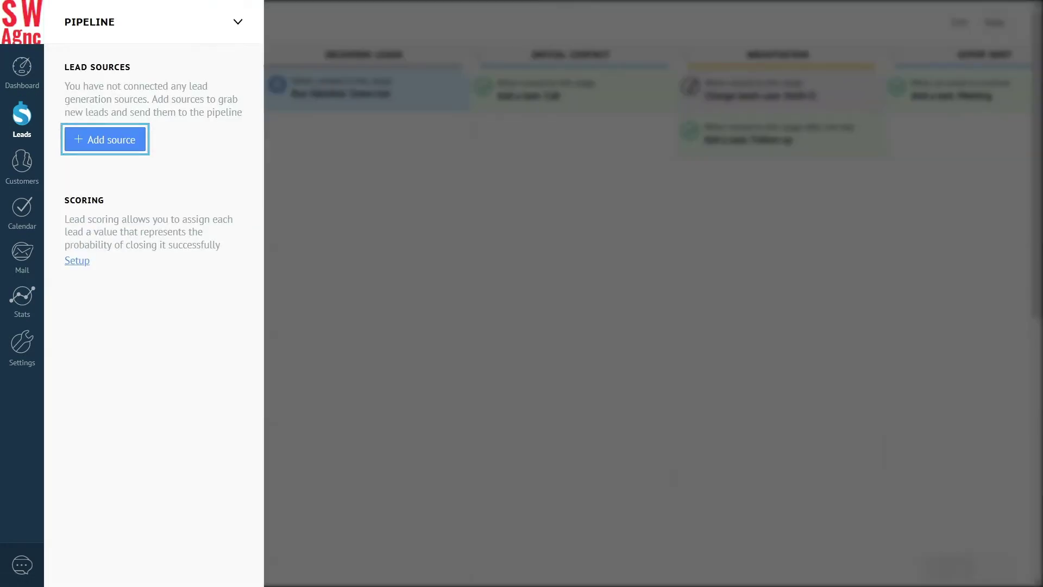
left_click(104, 139)
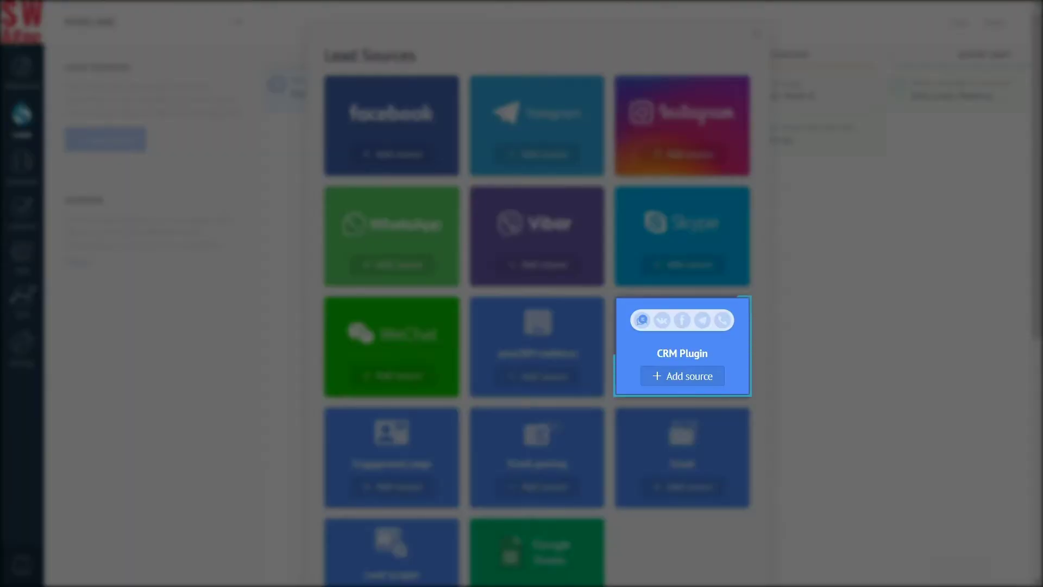
left_click(682, 376)
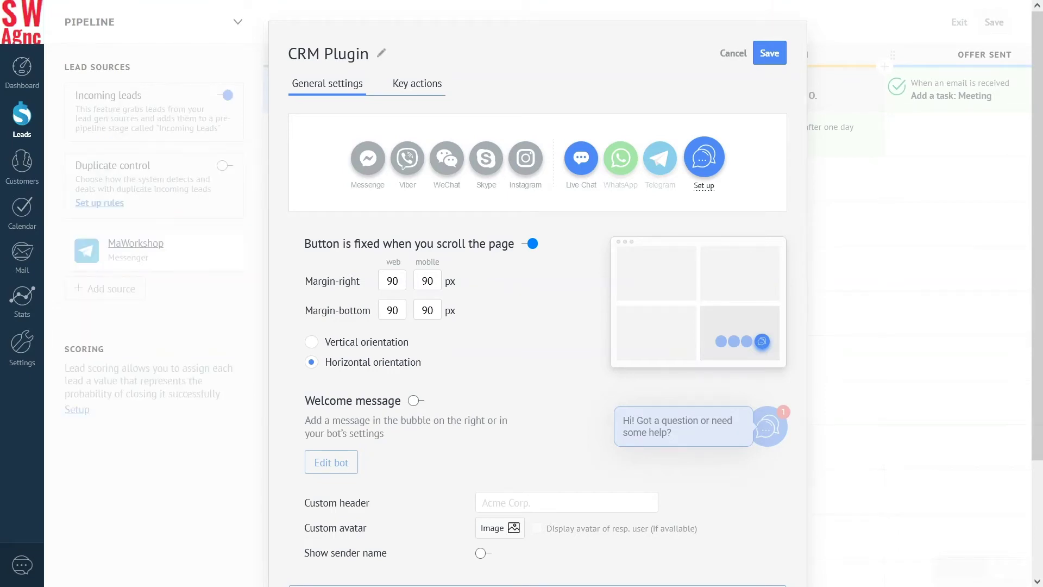
Install the WhatsApp integration after accepting its privacy terms, then install the Telegram integration
mouse_move(621, 157)
left_click(602, 243)
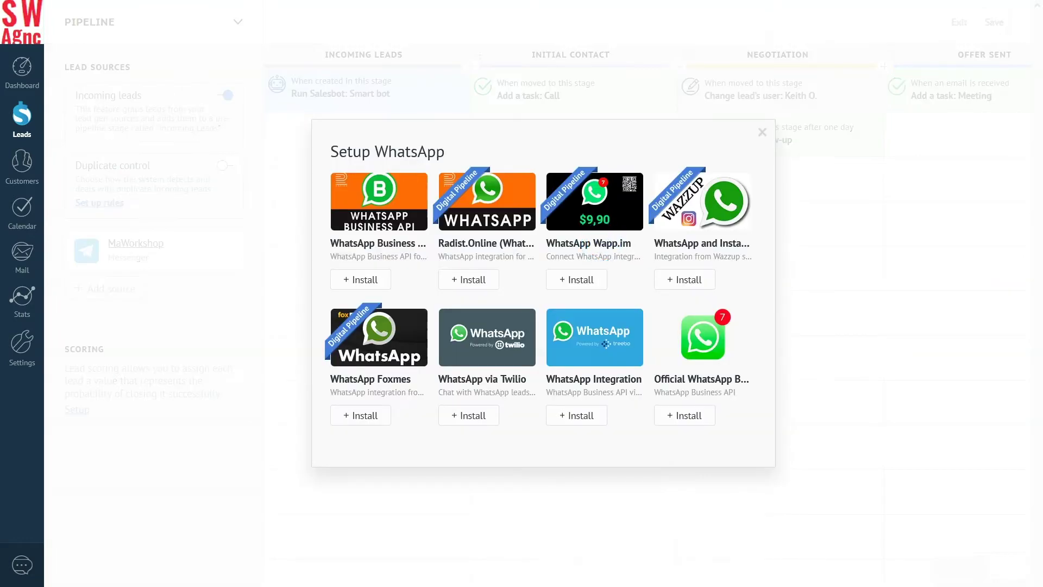
left_click(259, 307)
left_click(279, 282)
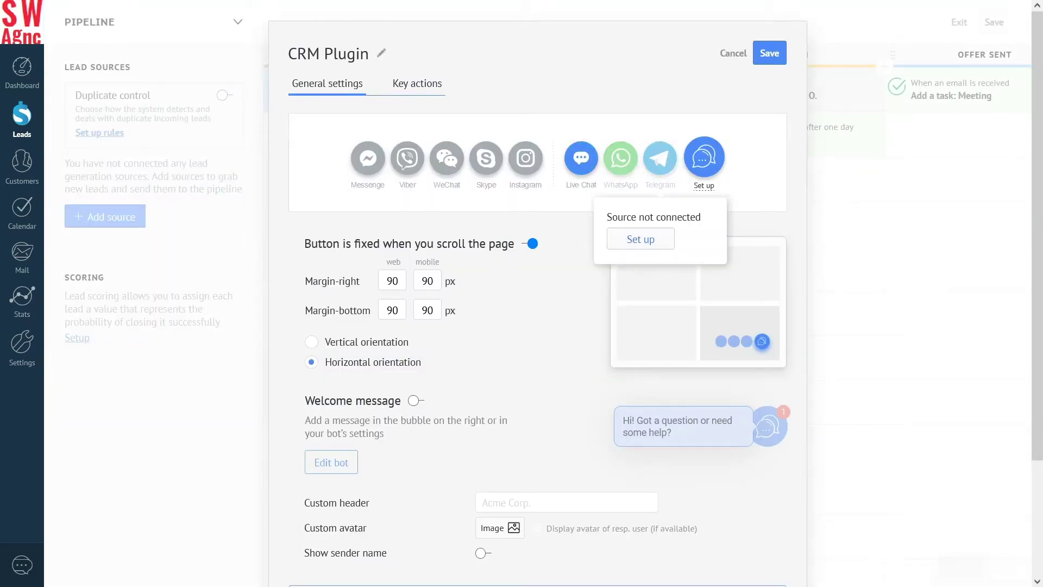
left_click(637, 239)
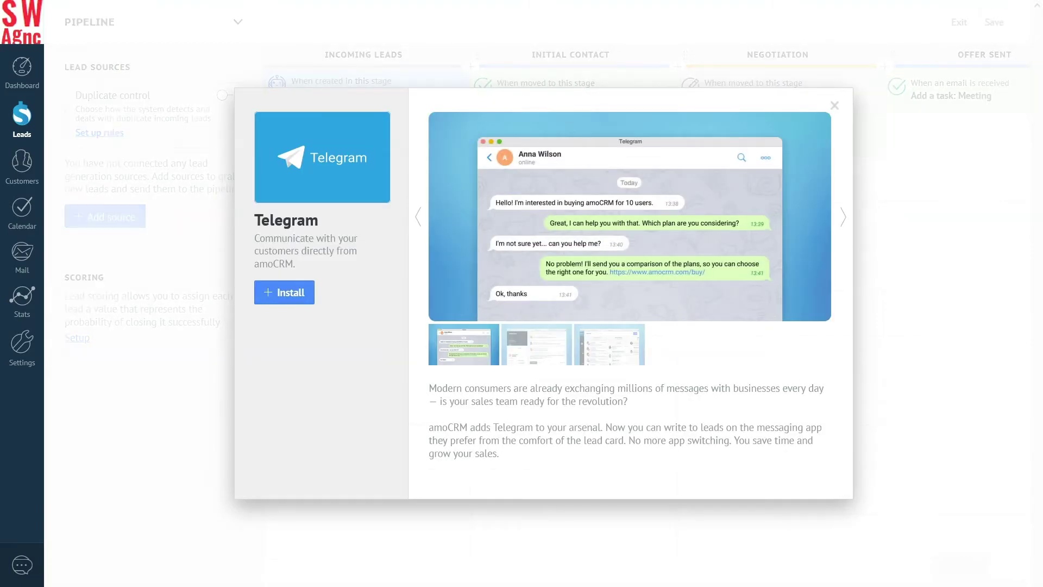
left_click(281, 292)
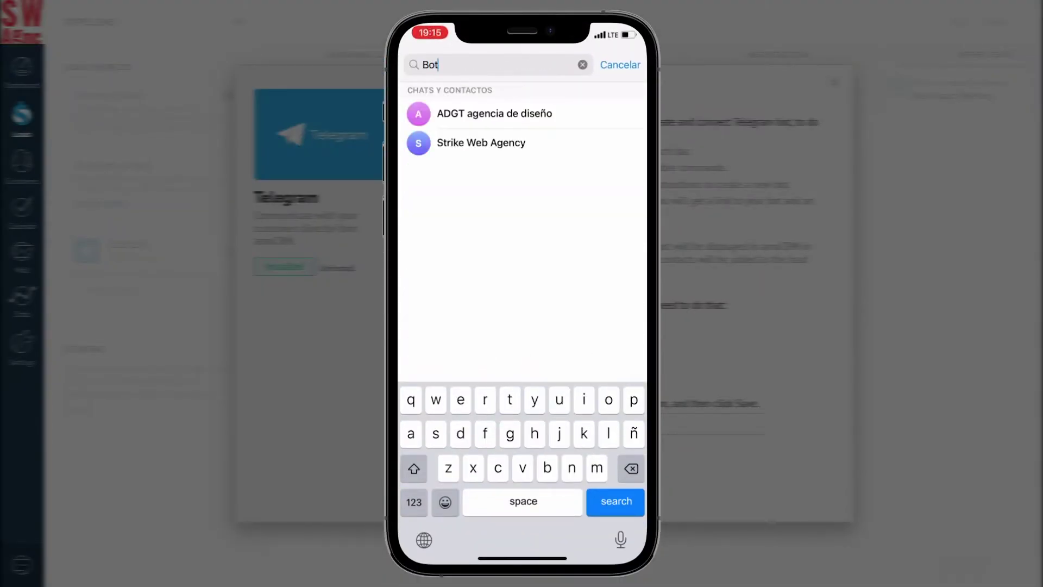
Open the BotFather chat in Telegram, start it and request /newbot
type("father")
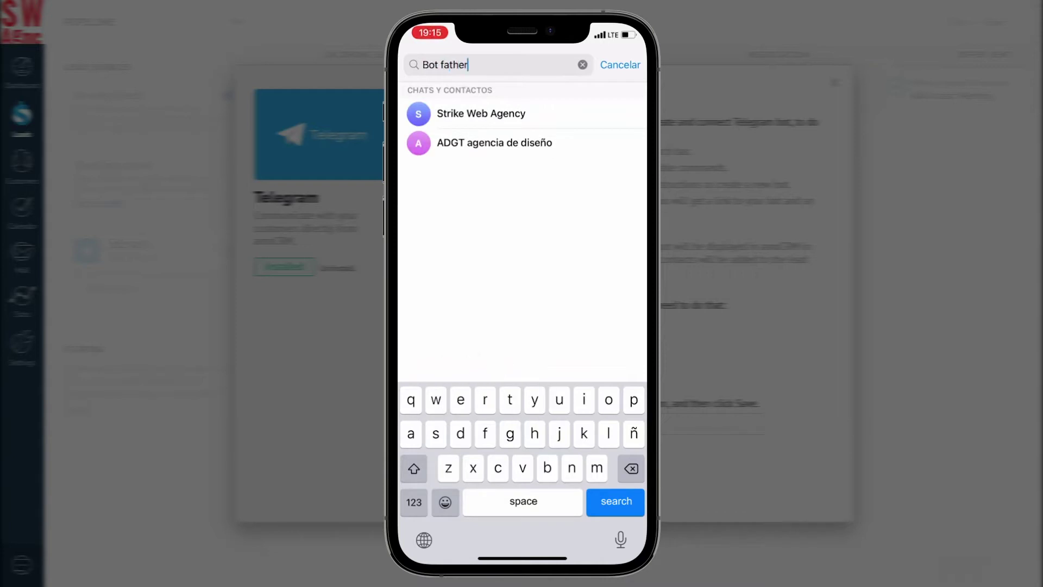
left_click(459, 112)
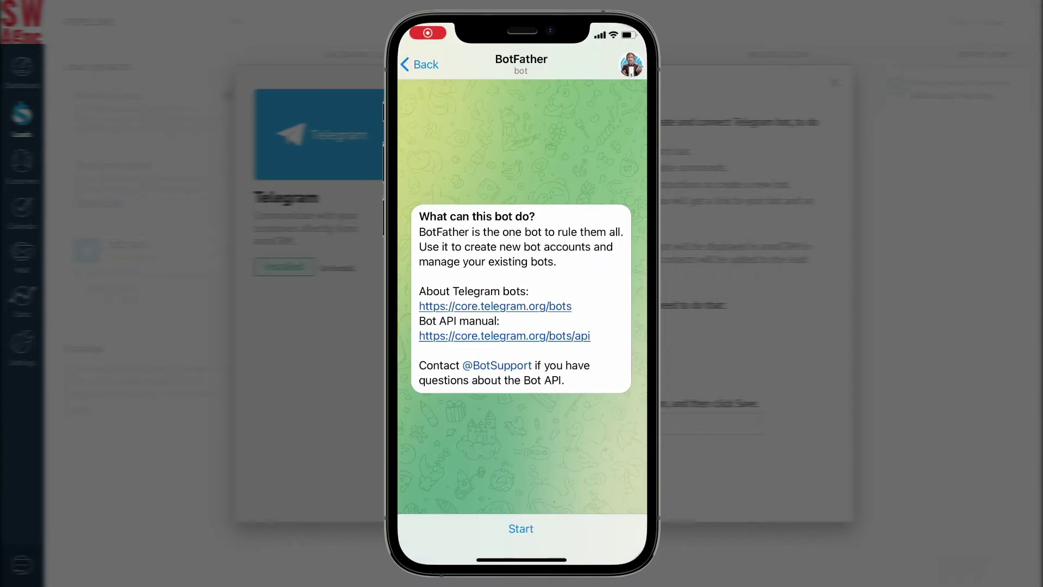
left_click(521, 528)
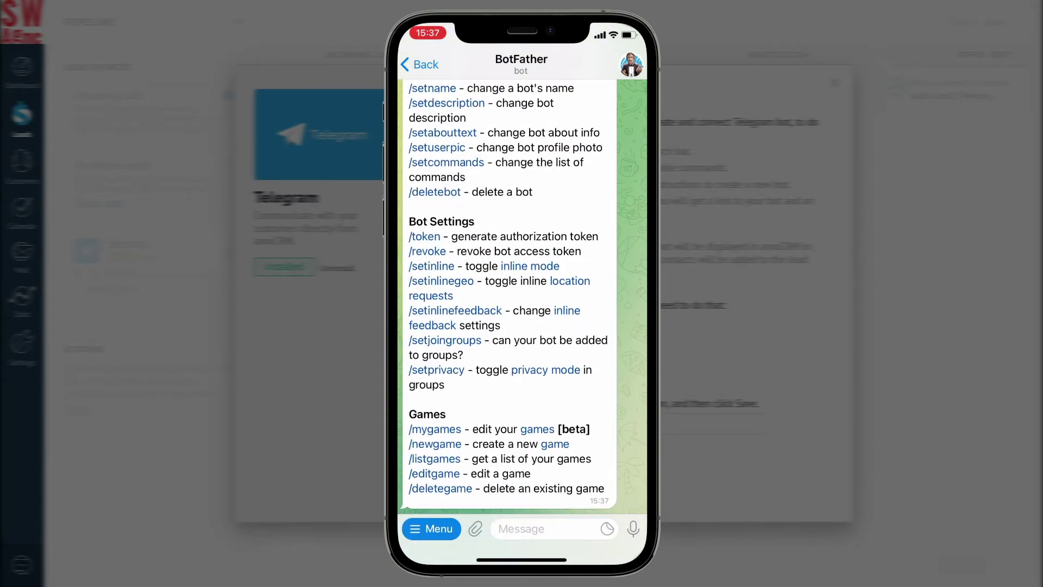
scroll(522, 293, "up", 5)
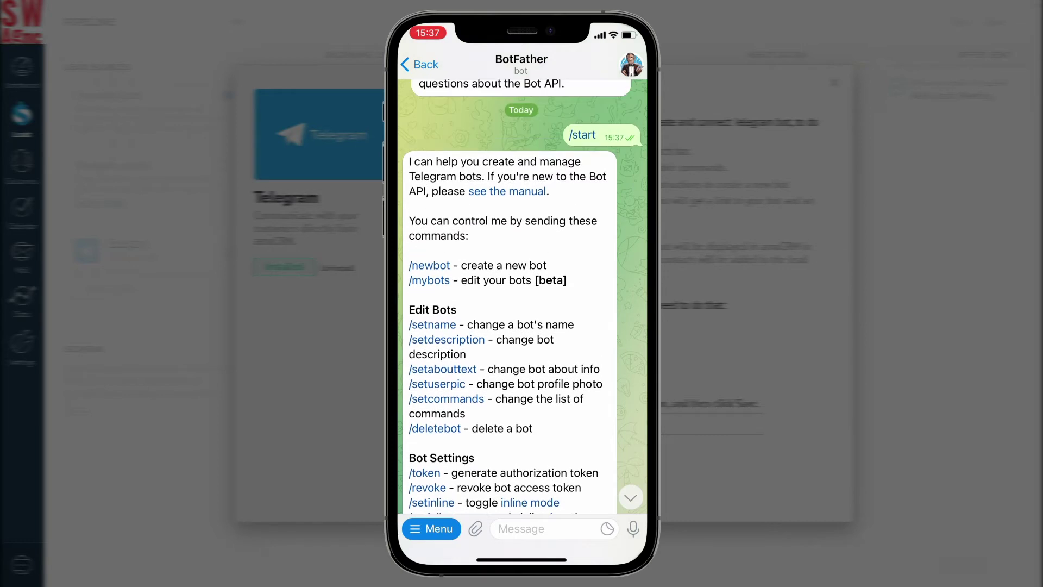
left_click(430, 265)
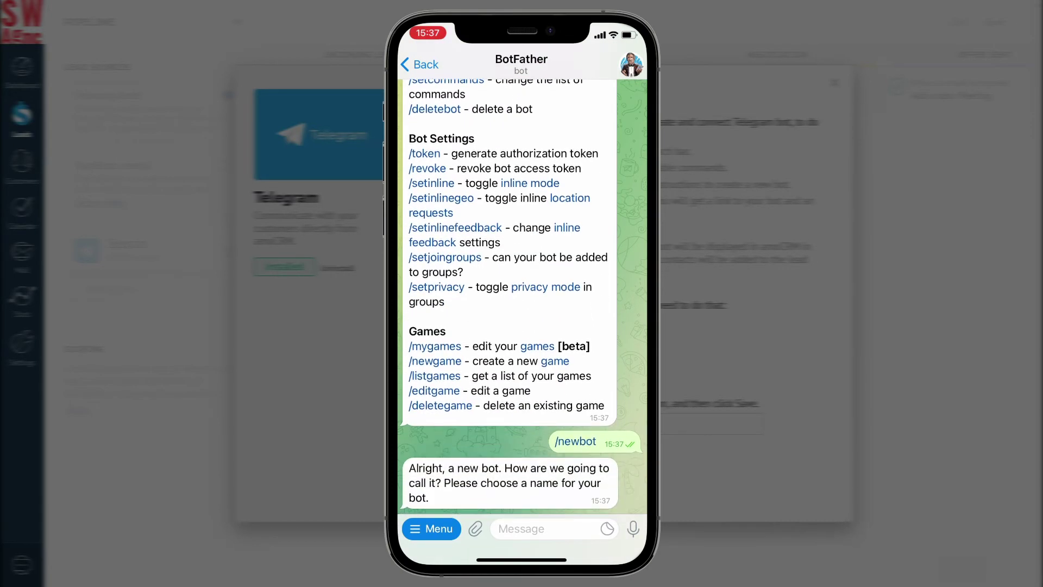
Send StrikeWebAgencySWA as the bot name and StrikeWebAgencySWABot as its username
left_click(544, 528)
type("StrikeWebAgency SWA")
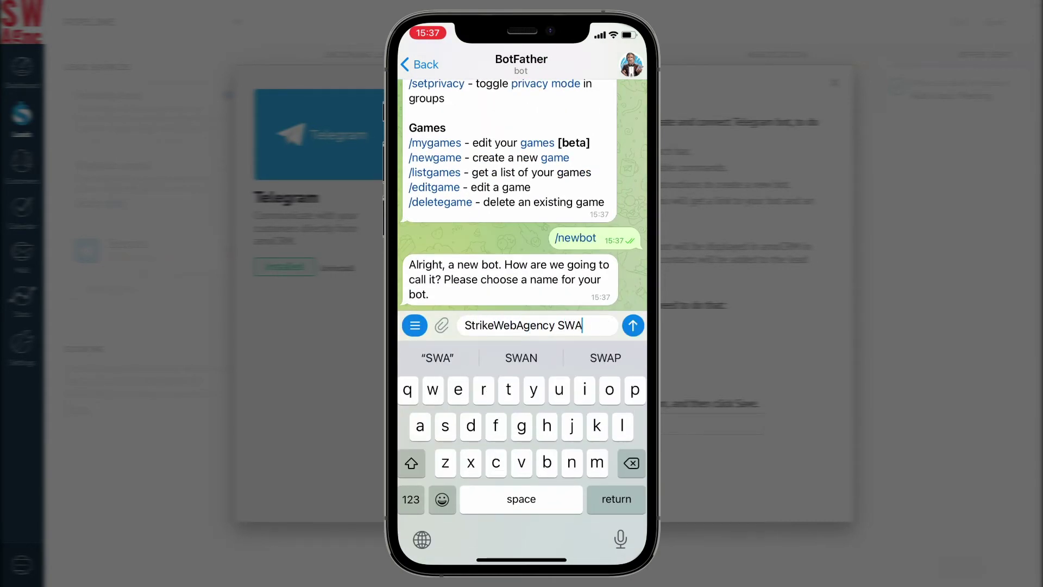
key("BackSpace")
key("BackSpace")
key("BackSpace")
key("BackSpace")
type("SWA")
key("Return")
type("StrikeWebAgency")
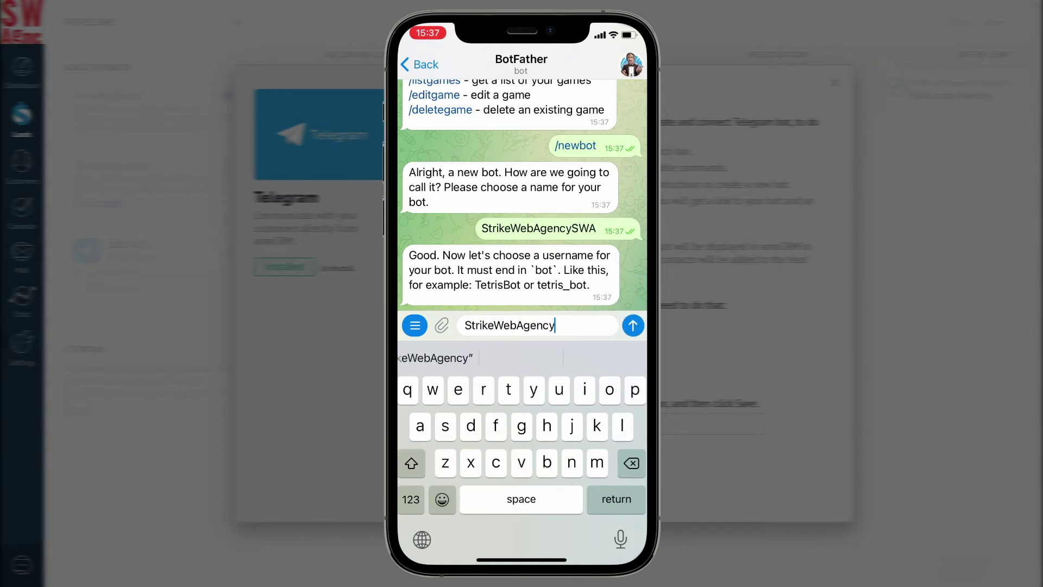
type("SWABot")
key("Return")
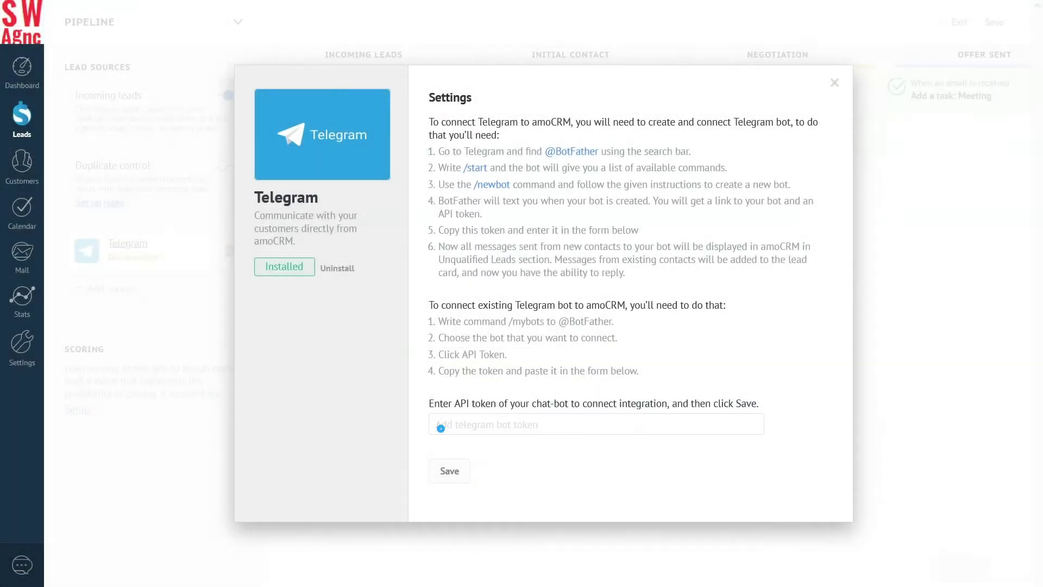
Paste the bot API token into the Telegram field, save it, and keep the Waves button animation
left_click(440, 428)
right_click(463, 425)
left_click(497, 299)
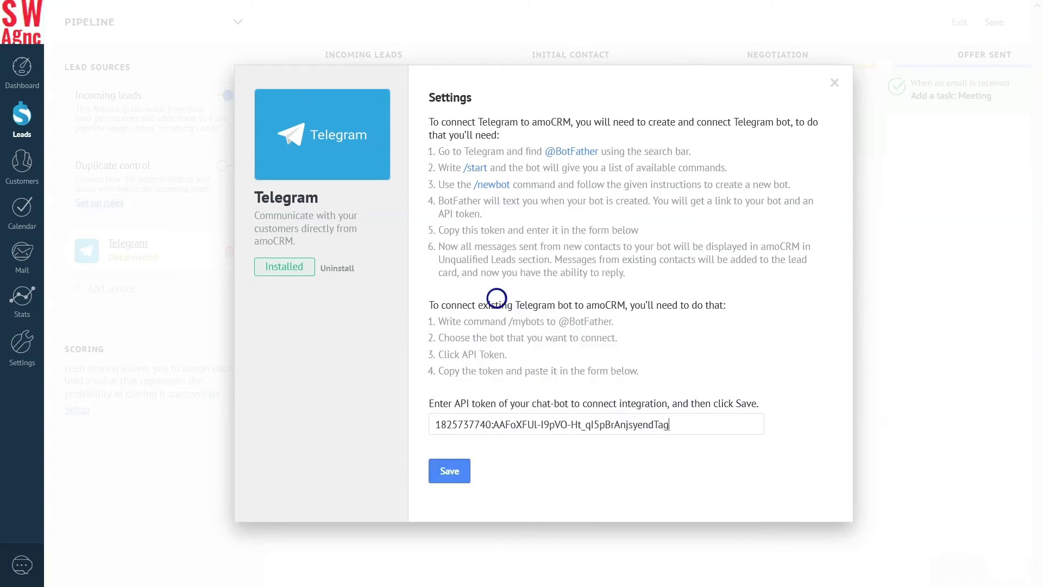
left_click(444, 470)
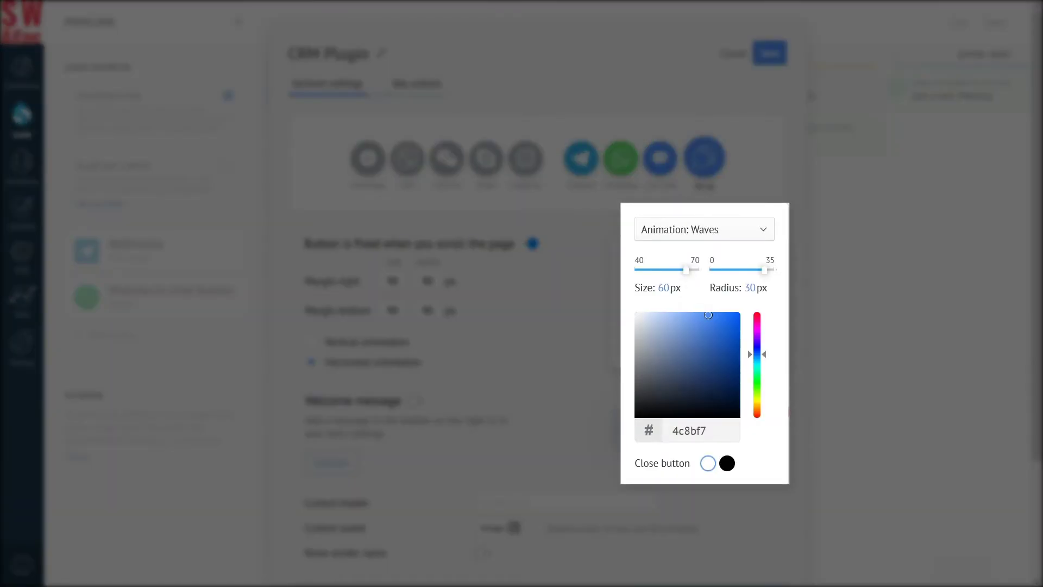
left_click(682, 229)
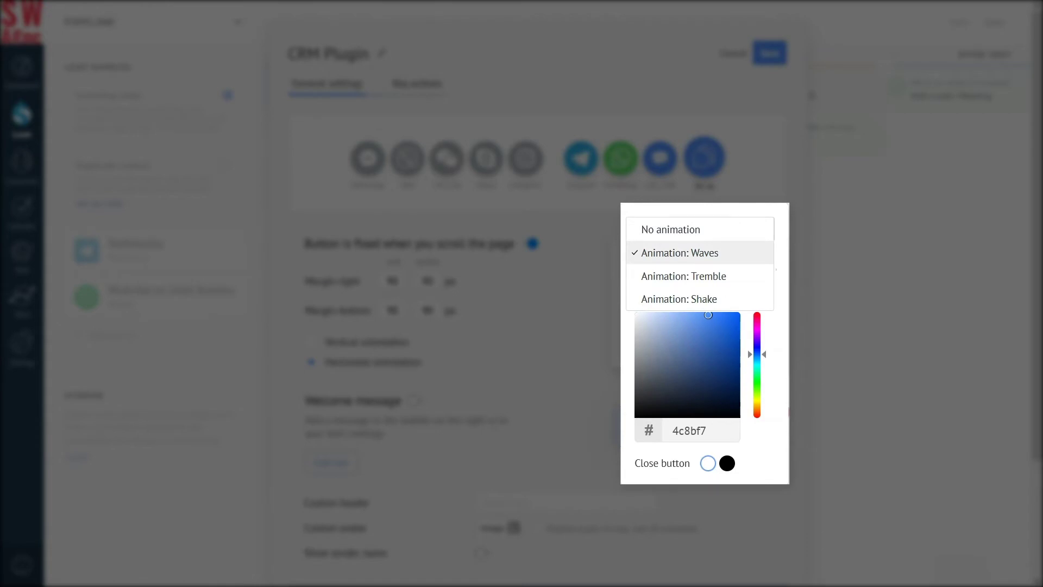
left_click(681, 253)
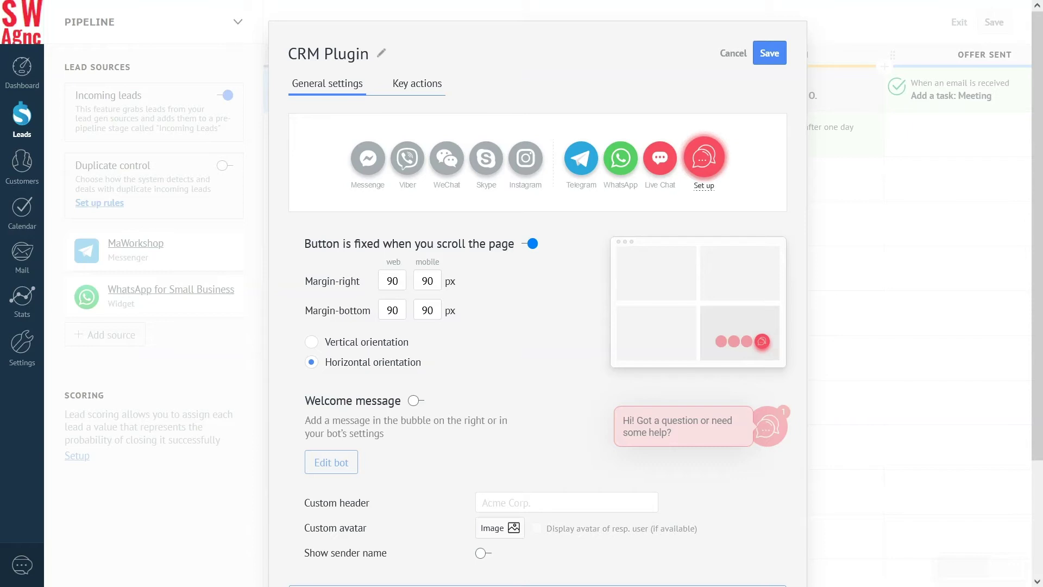
Keep the chat buttons bottom-right, stack them vertically, and turn on the welcome message
left_click(656, 332)
left_click(656, 272)
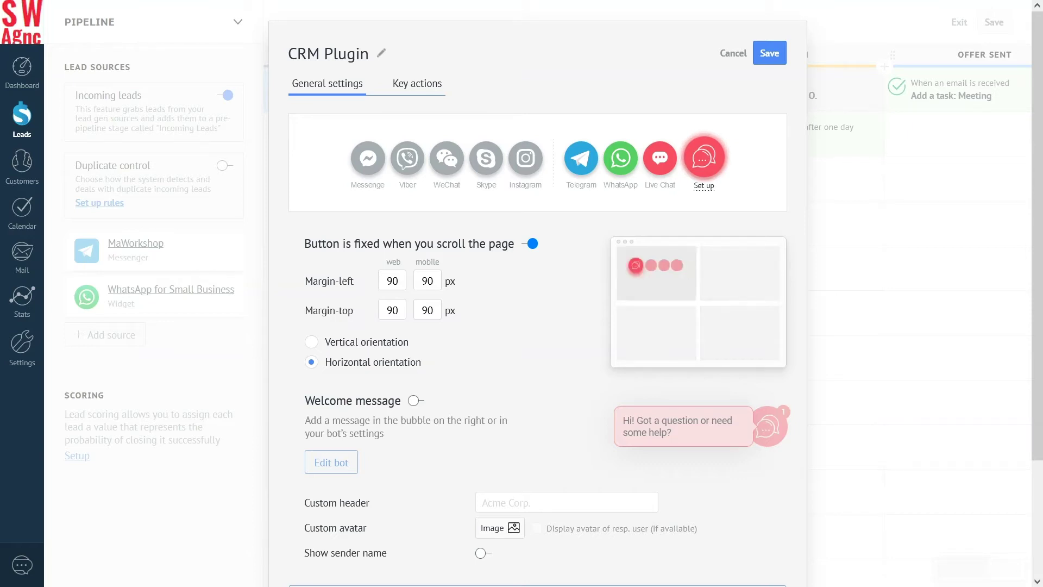
left_click(740, 333)
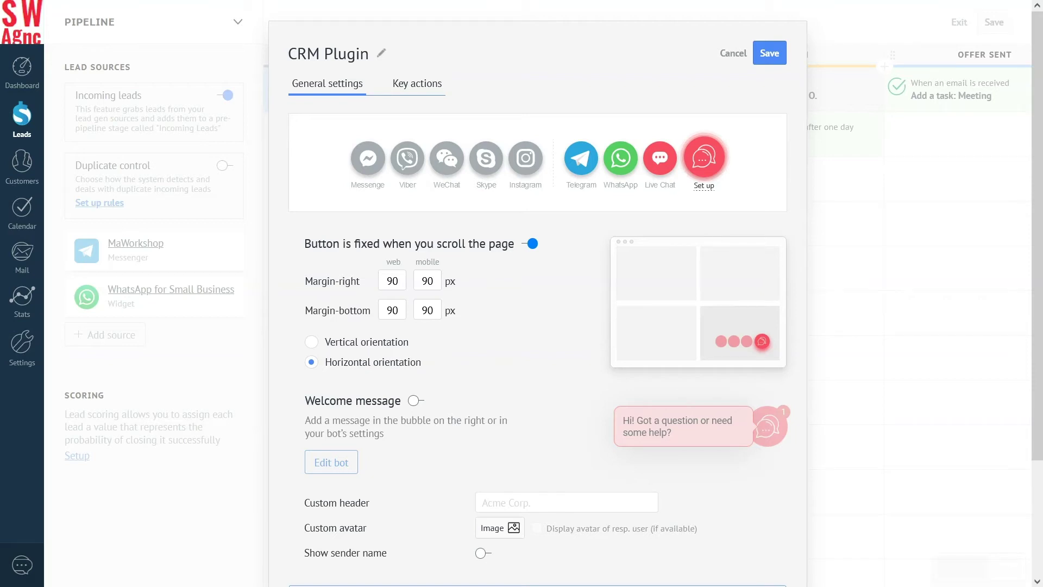
left_click(311, 342)
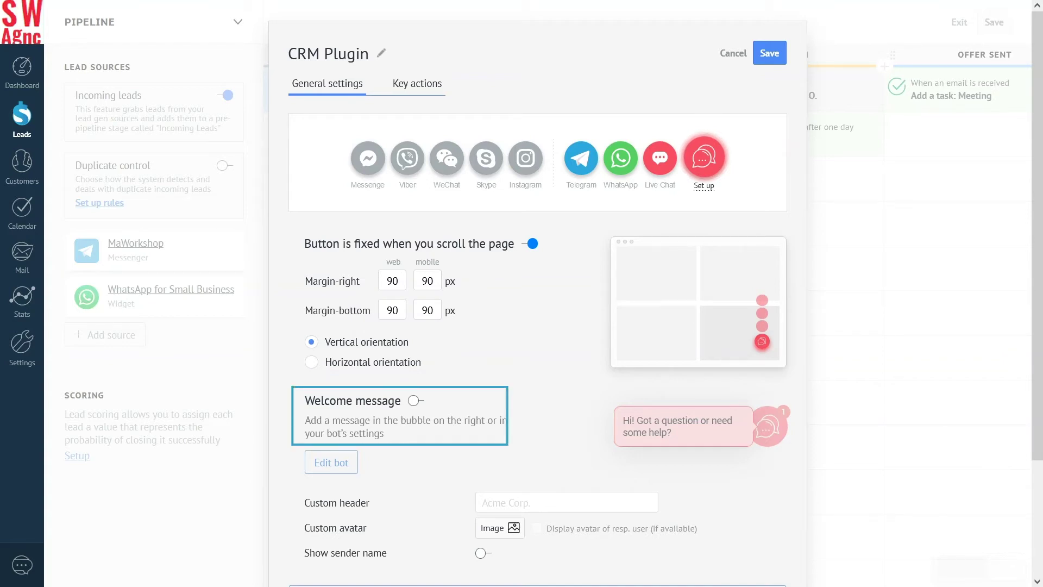
left_click(416, 400)
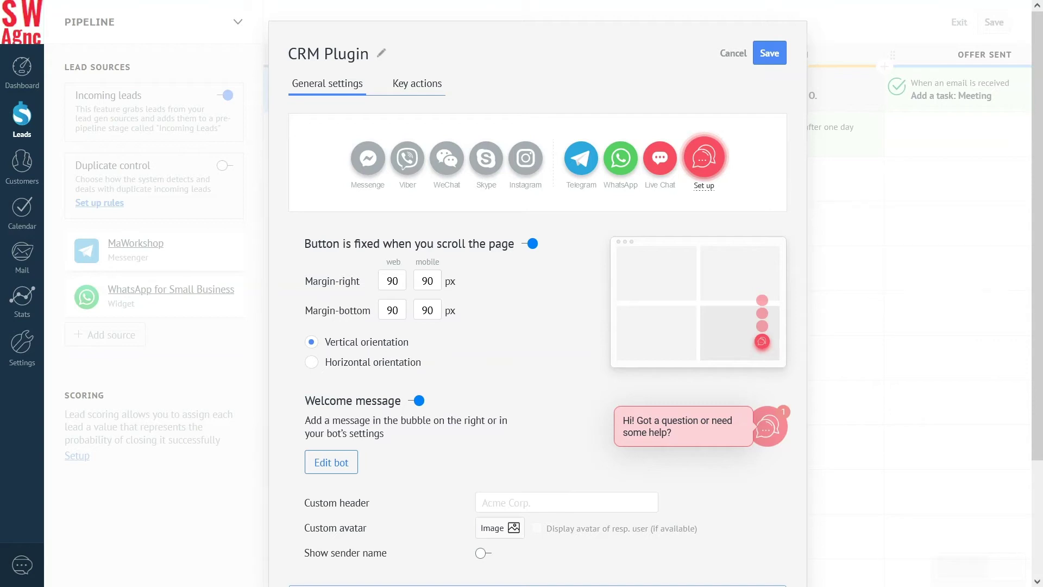
Replace the welcome greeting with 'Hello! Can I help you? :)' and open Key actions
left_click(675, 434)
key("BackSpace")
key("BackSpace")
key("BackSpace")
key("BackSpace")
key("BackSpace")
key("BackSpace")
key("BackSpace")
key("BackSpace")
key("BackSpace")
key("BackSpace")
key("BackSpace")
key("BackSpace")
key("BackSpace")
key("BackSpace")
key("BackSpace")
key("BackSpace")
key("BackSpace")
key("BackSpace")
key("BackSpace")
key("BackSpace")
type("Hello! Can I ")
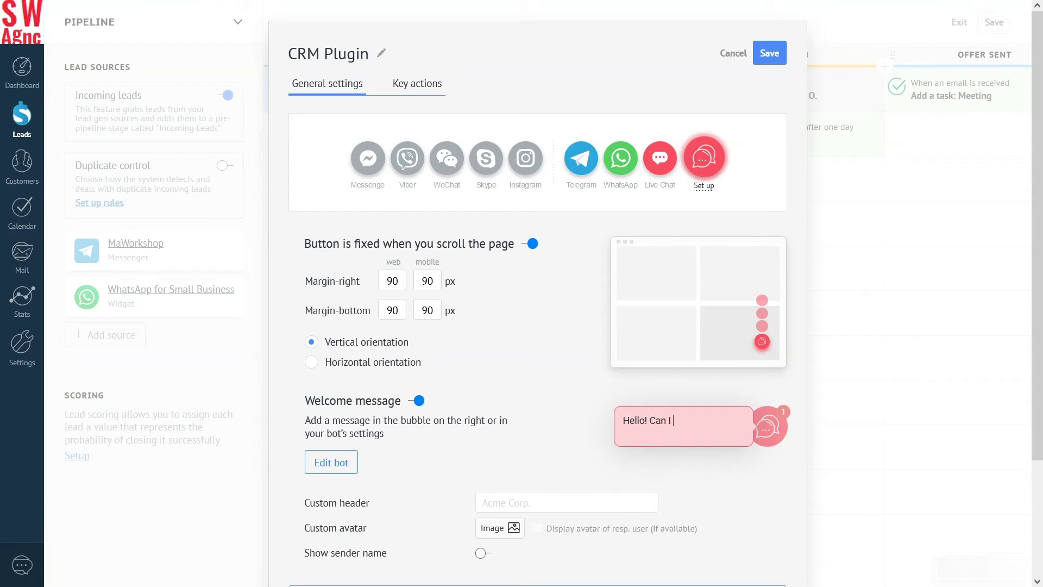
type("help you? :)")
left_click(417, 83)
Name a new key action STRIKE WEB AGENCY and set it to fire once per session
left_click(316, 169)
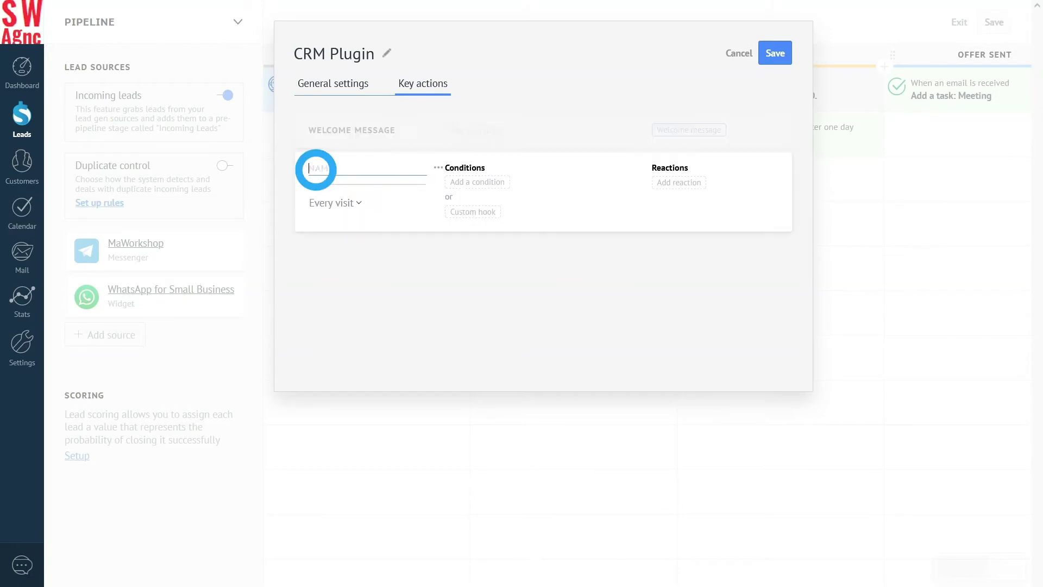
type("STRIKE WEB AGENCY")
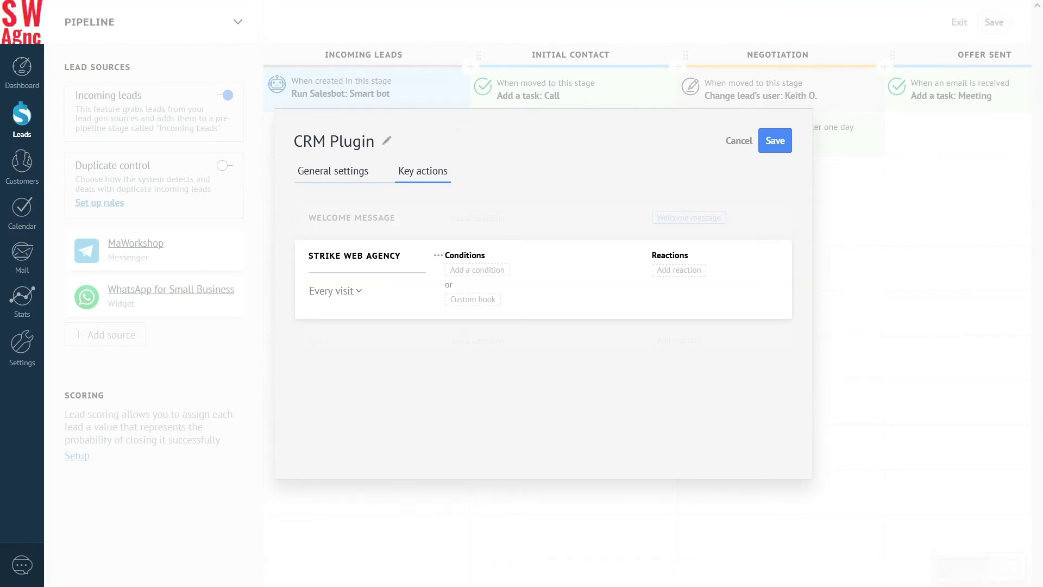
left_click(344, 294)
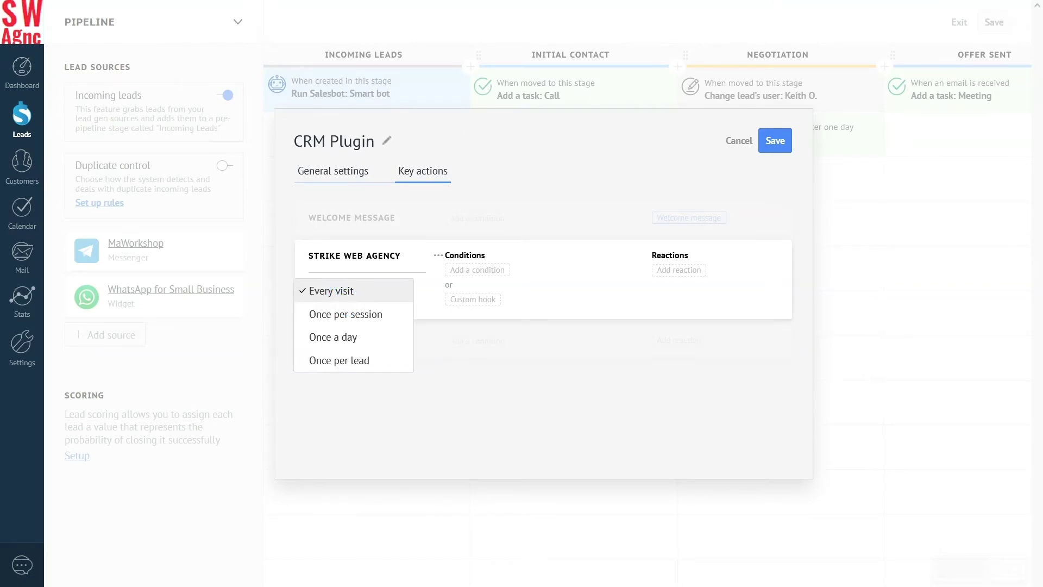
left_click(315, 313)
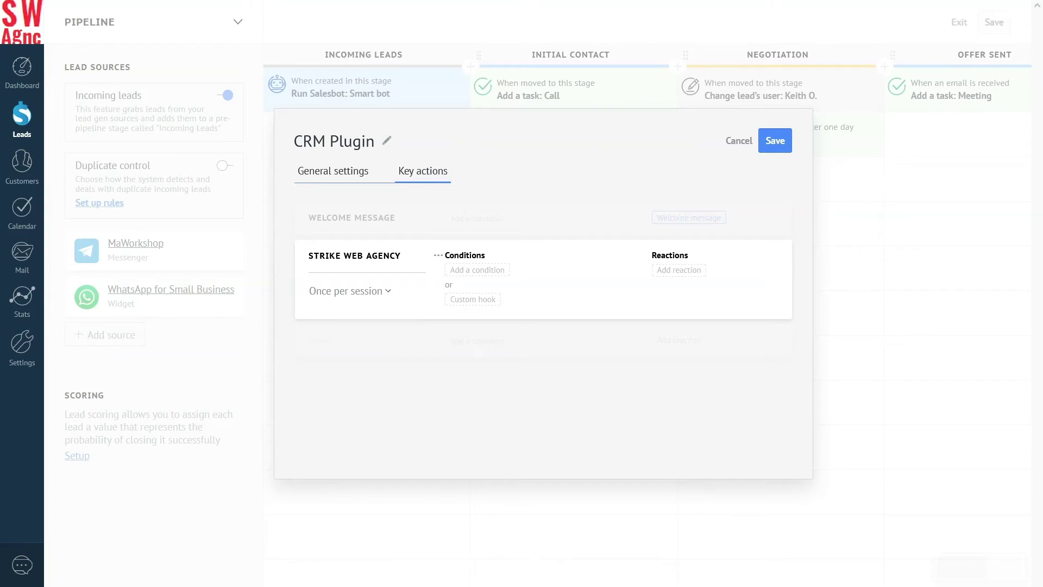
Add a 30-second Time on site condition, save it, and return to General settings
left_click(477, 270)
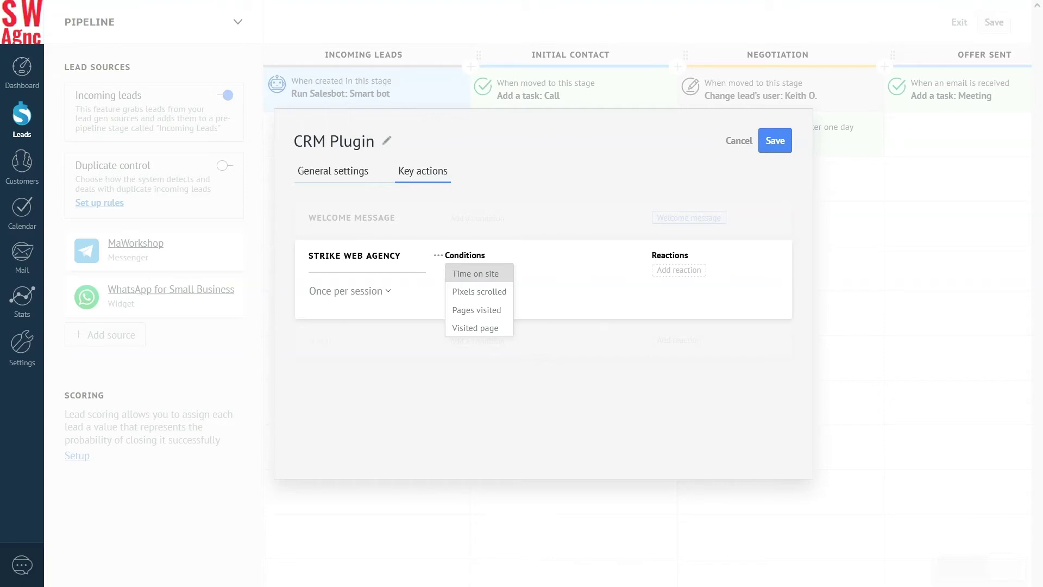
left_click(473, 273)
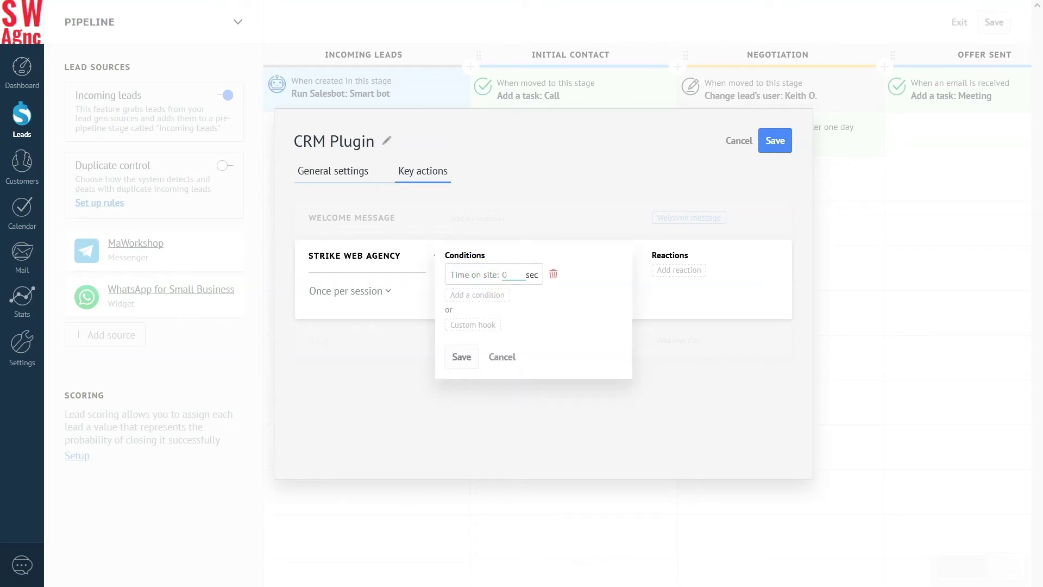
type("30")
left_click(462, 385)
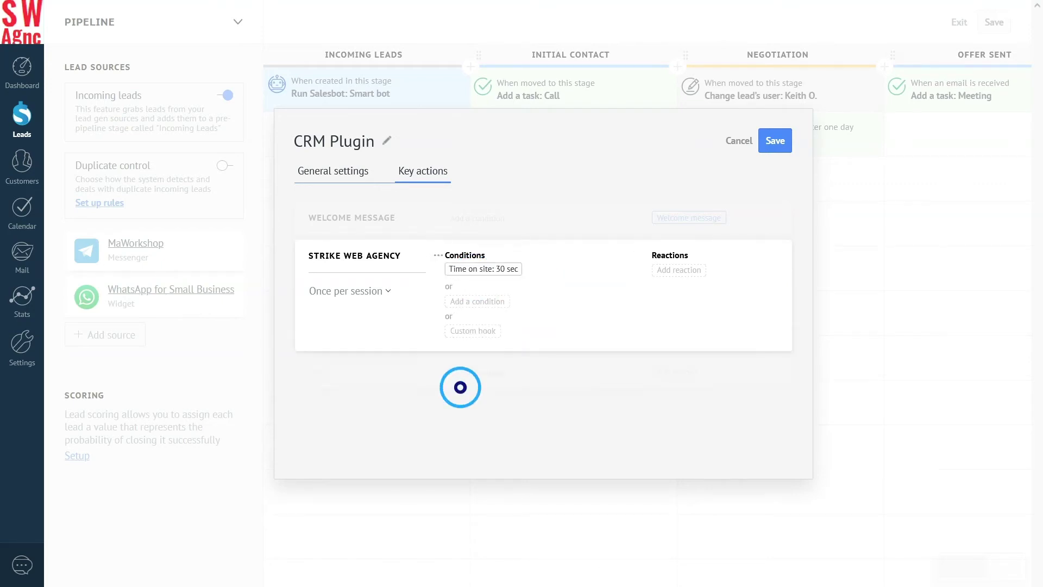
left_click(333, 171)
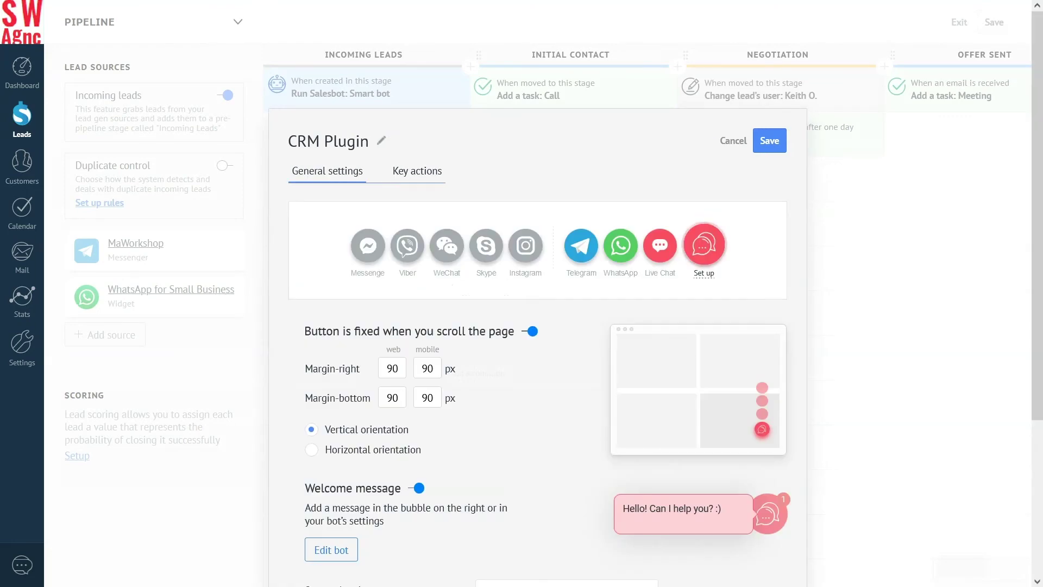
scroll(538, 348, "down", 2)
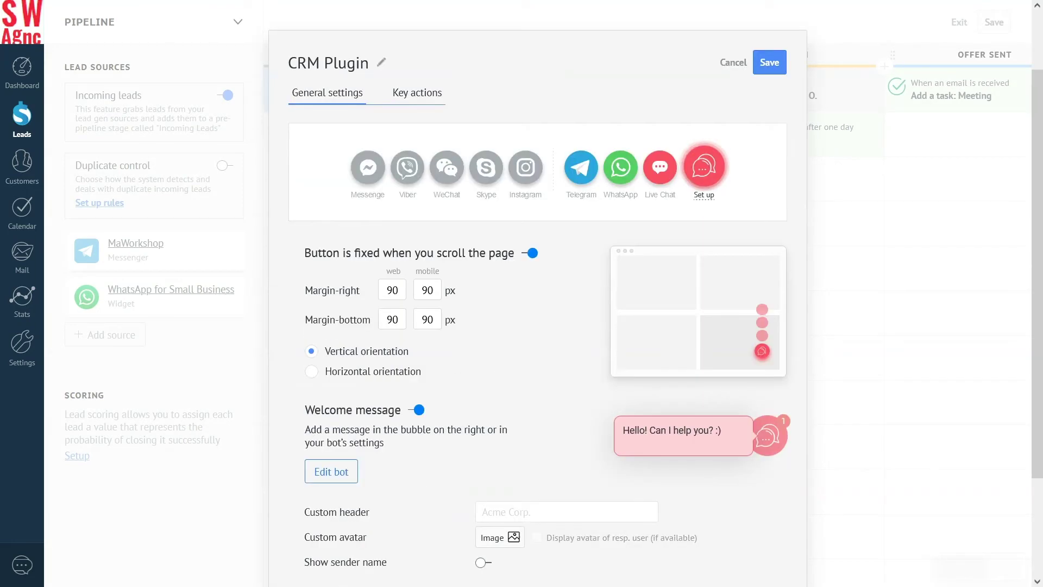
Set the chat's custom header to 'Strike Web Agency' and upload Logo as the custom avatar
scroll(538, 347, "down", 2)
scroll(537, 347, "down", 1)
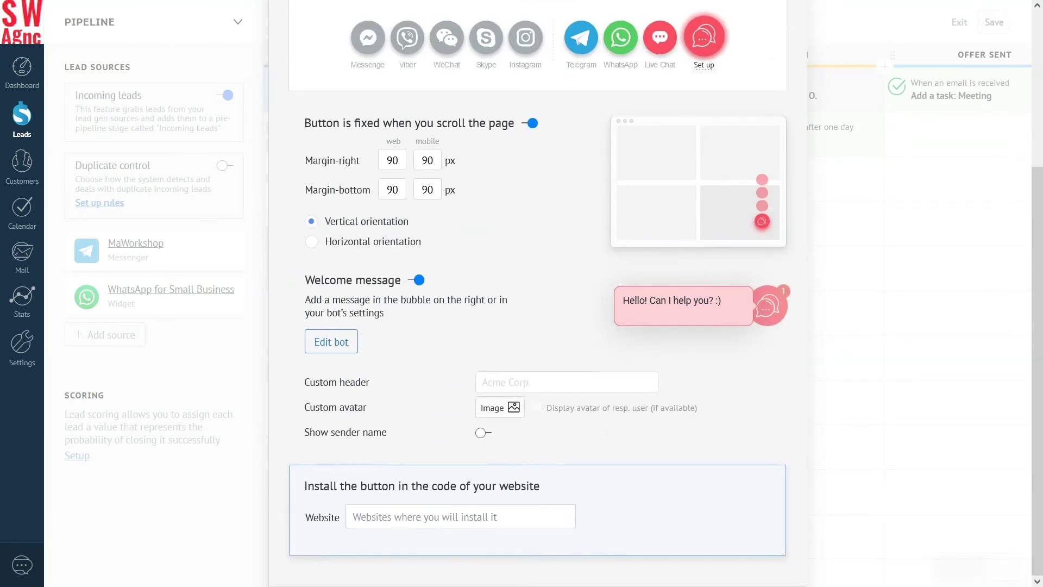
left_click(483, 381)
type("Erike Web Agency")
left_click(491, 408)
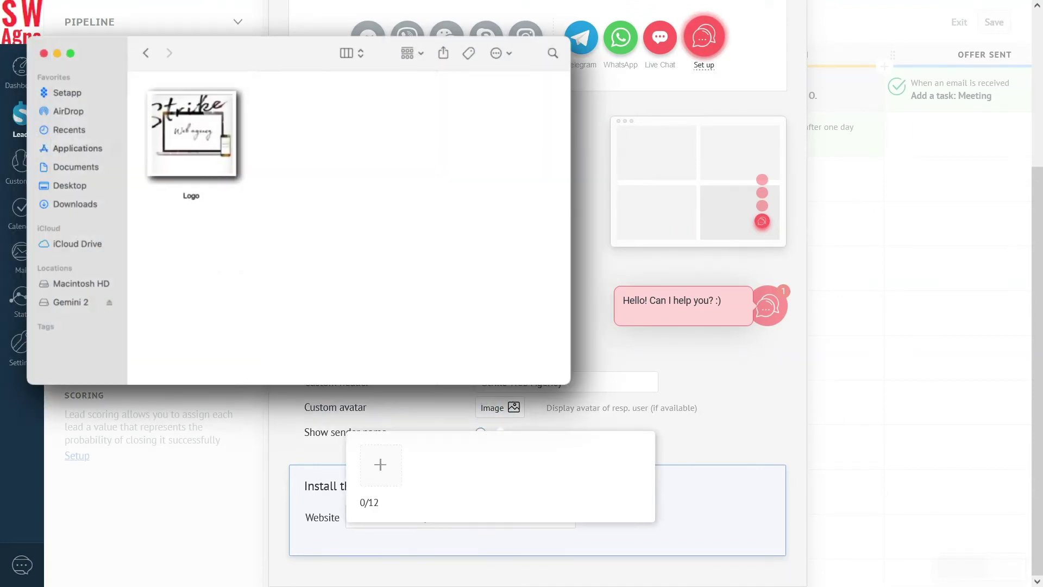
double_click(191, 134)
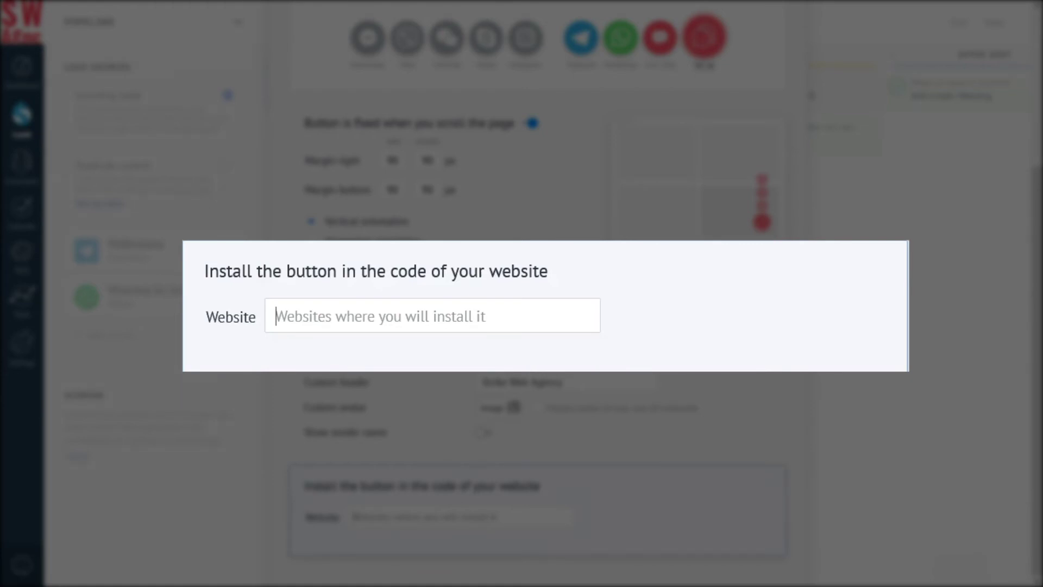
type("https://strike-web-agency.mozello.ru/mainpage/")
key("Return")
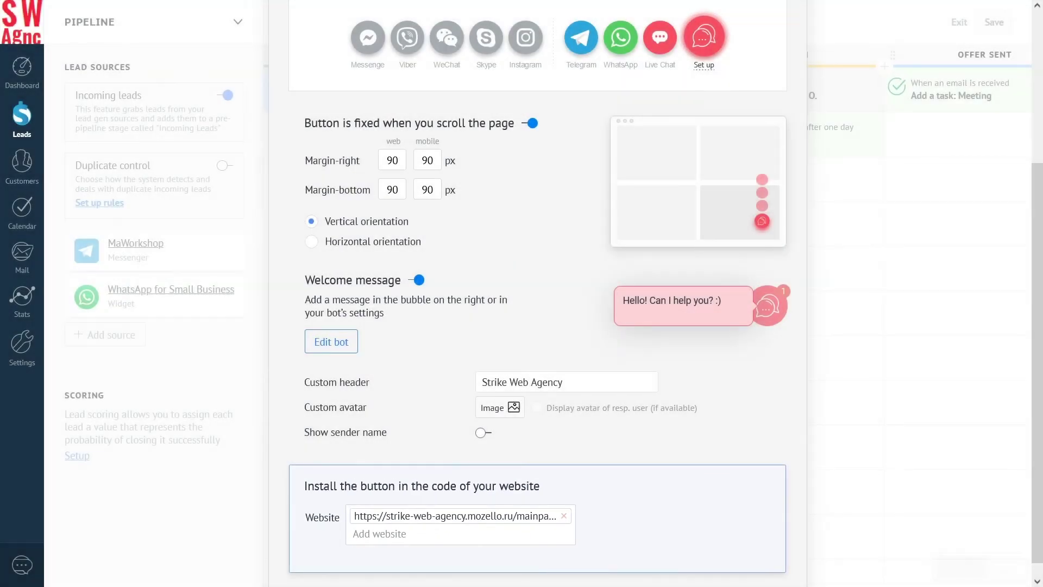
scroll(538, 294, "up", 3)
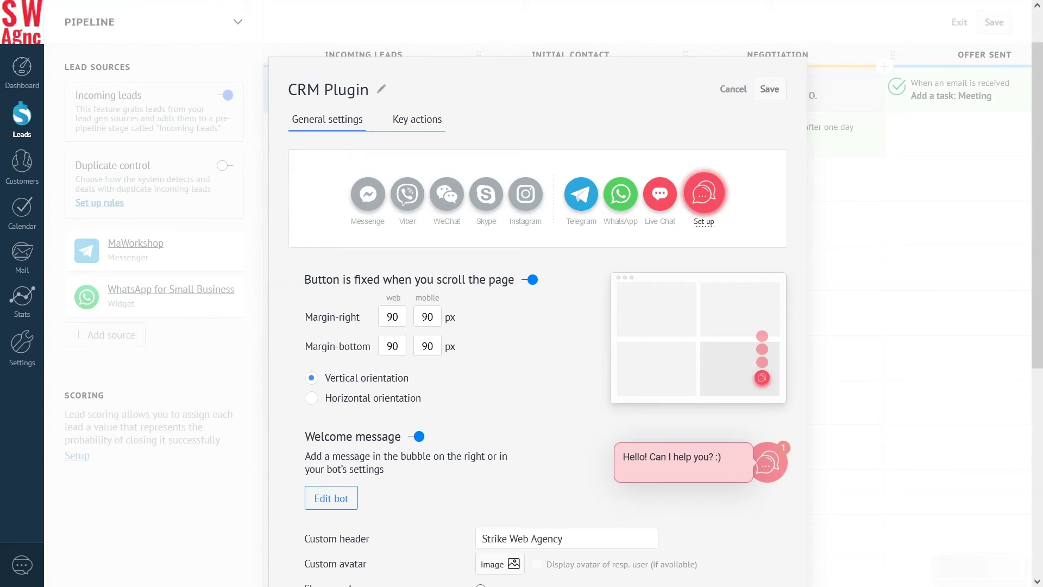
scroll(537, 293, "down", 6)
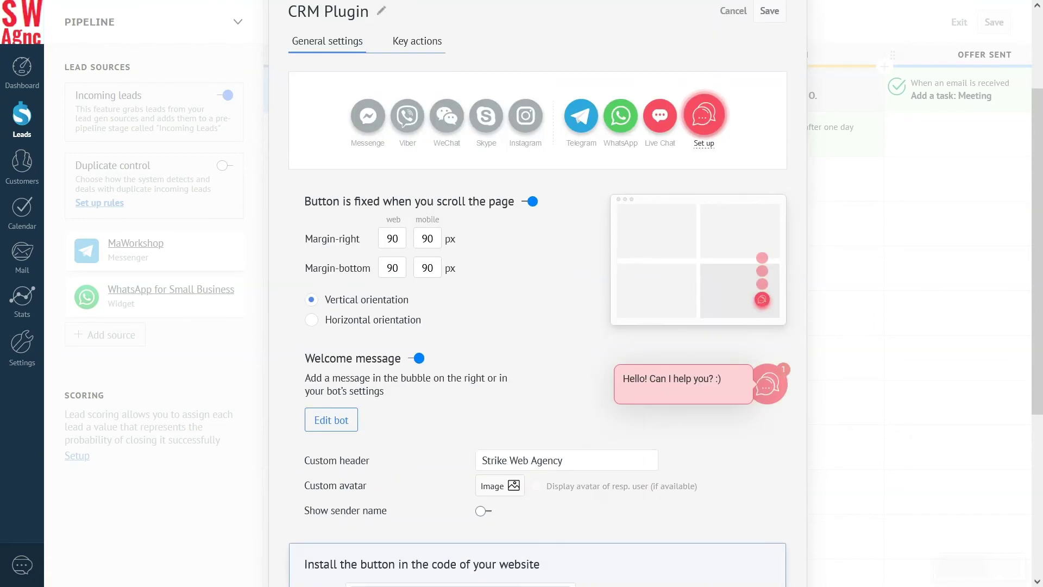
scroll(538, 293, "down", 1)
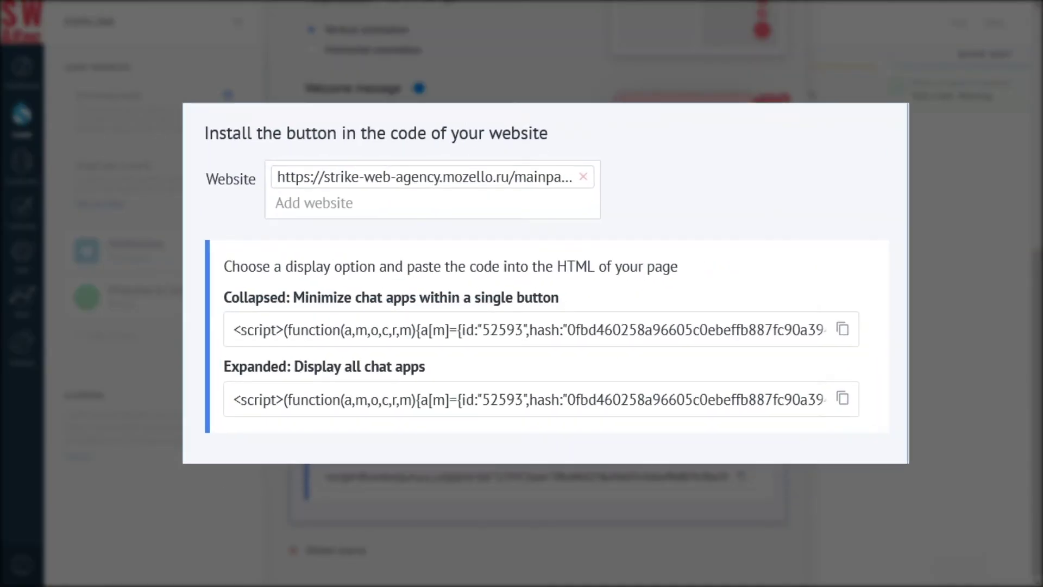
scroll(538, 294, "down", 1)
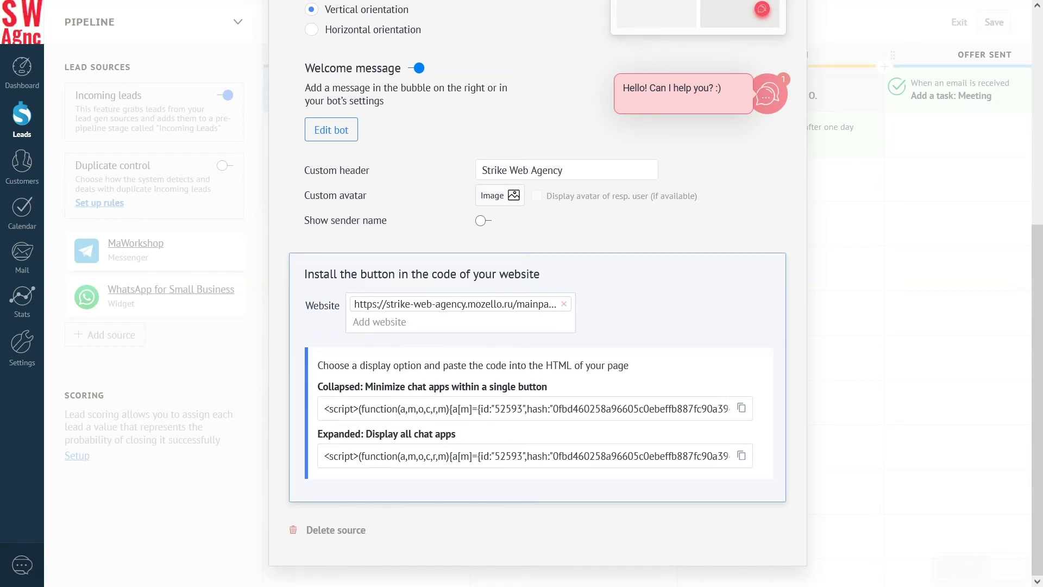
left_click(742, 408)
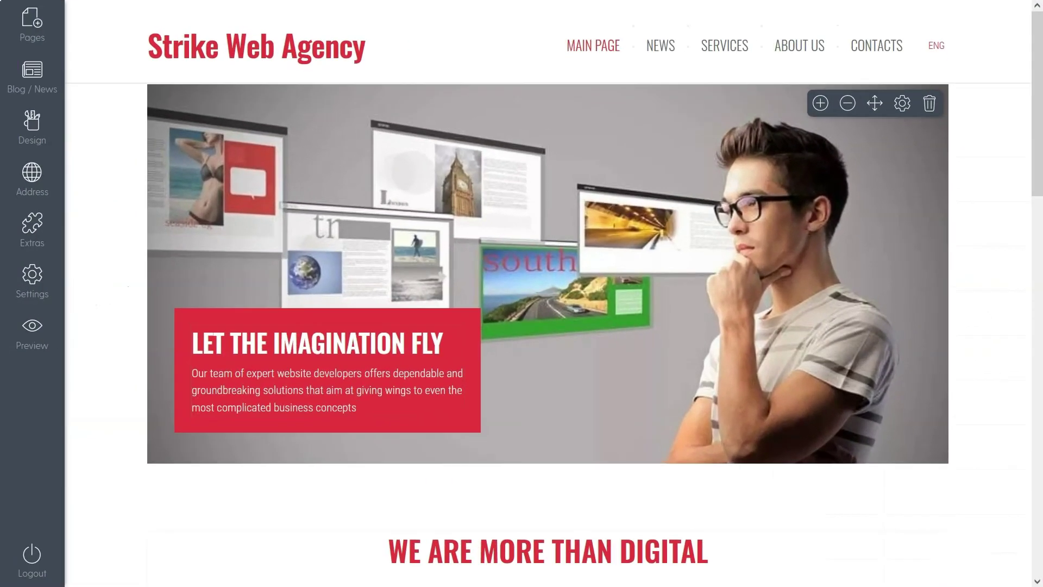
Paste the amoCRM button script into Mozello's BODY code box under Settings > Code and save
scroll(548, 326, "down", 10)
scroll(547, 326, "down", 5)
scroll(548, 326, "up", 15)
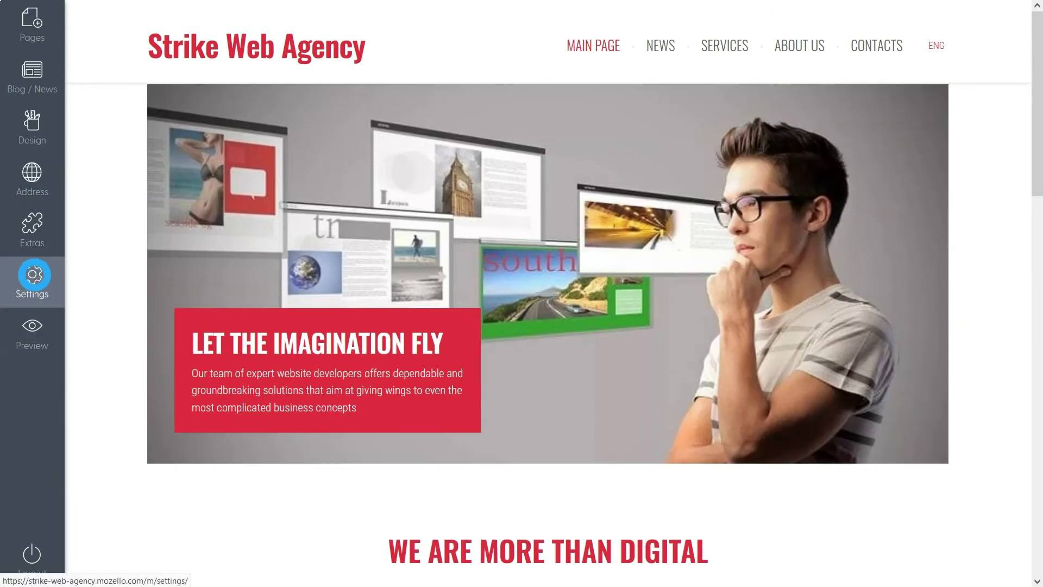
left_click(32, 280)
left_click(478, 105)
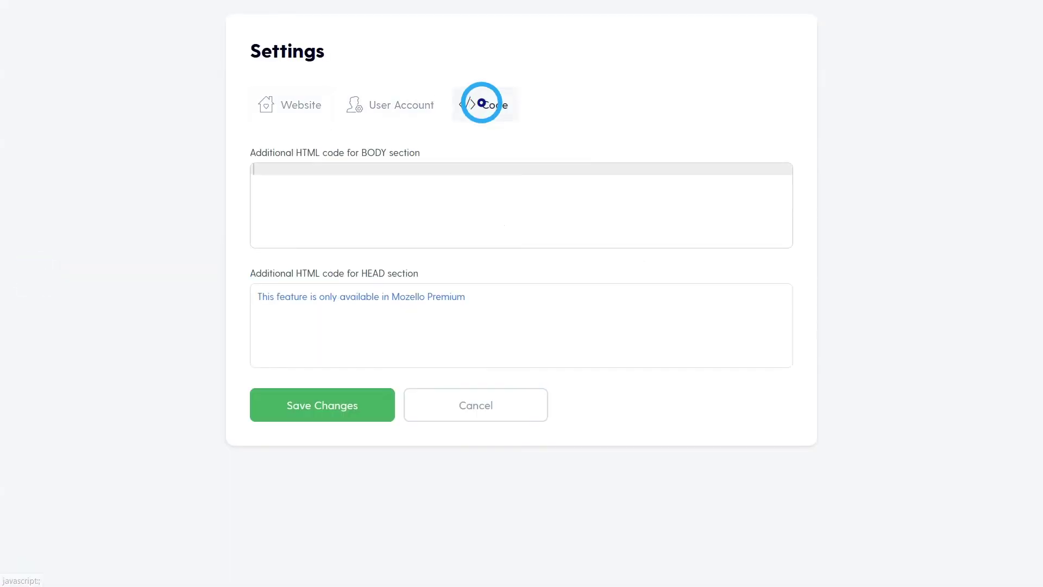
right_click(272, 178)
left_click(310, 277)
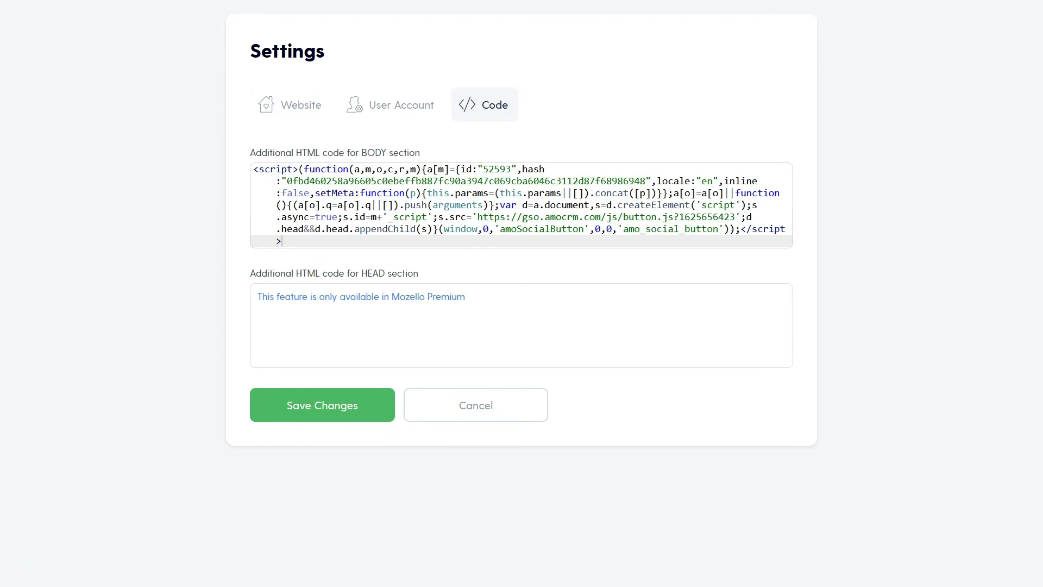
left_click(325, 404)
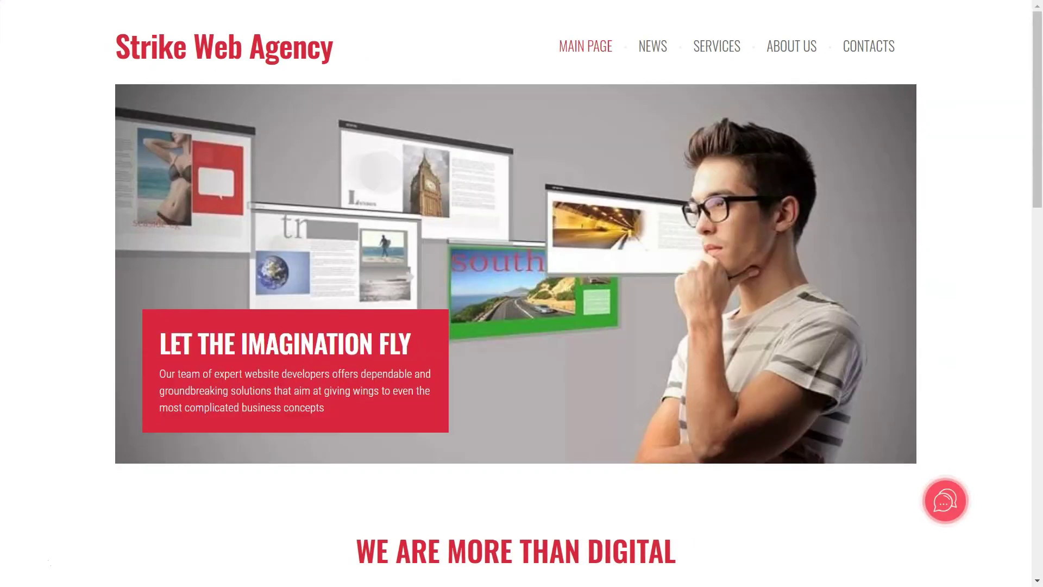
Send 'Hey, I would like to ask if you provide web design services' through the site's amoCRM chat
left_click(945, 500)
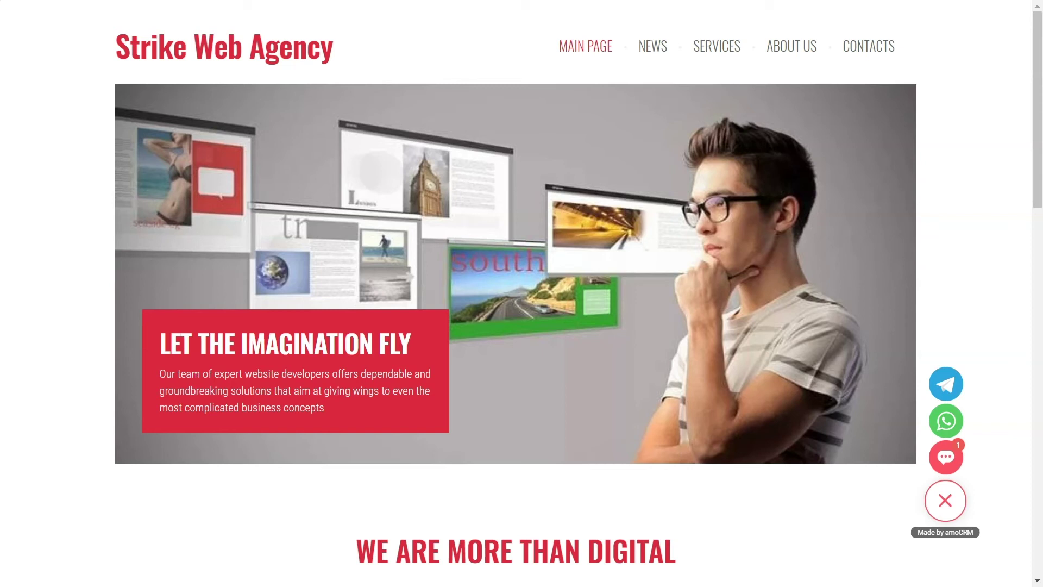
left_click(946, 456)
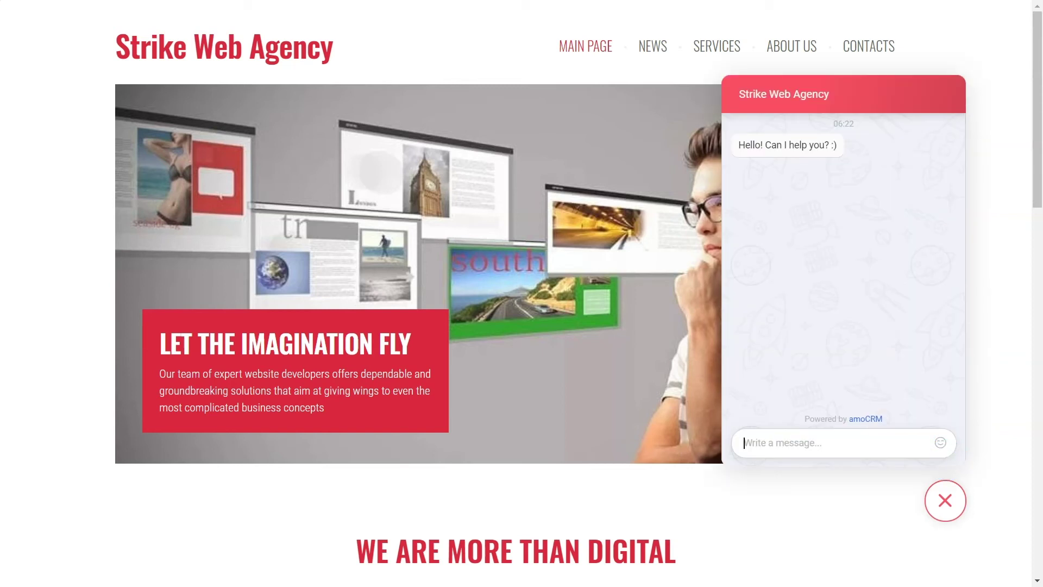
type("Hey, I would like to ask if you provide web design serv")
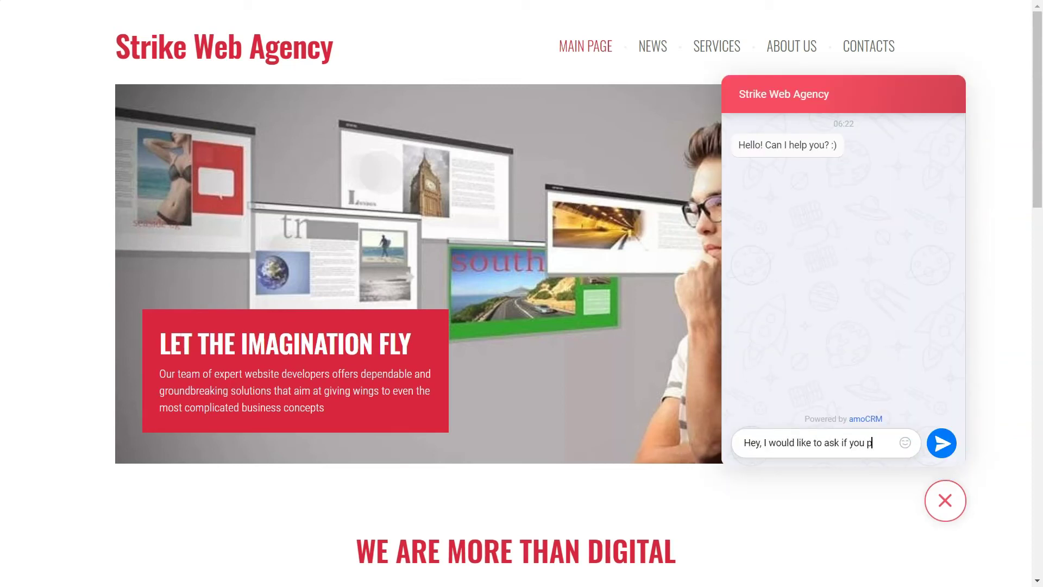
type("ices")
key("Return")
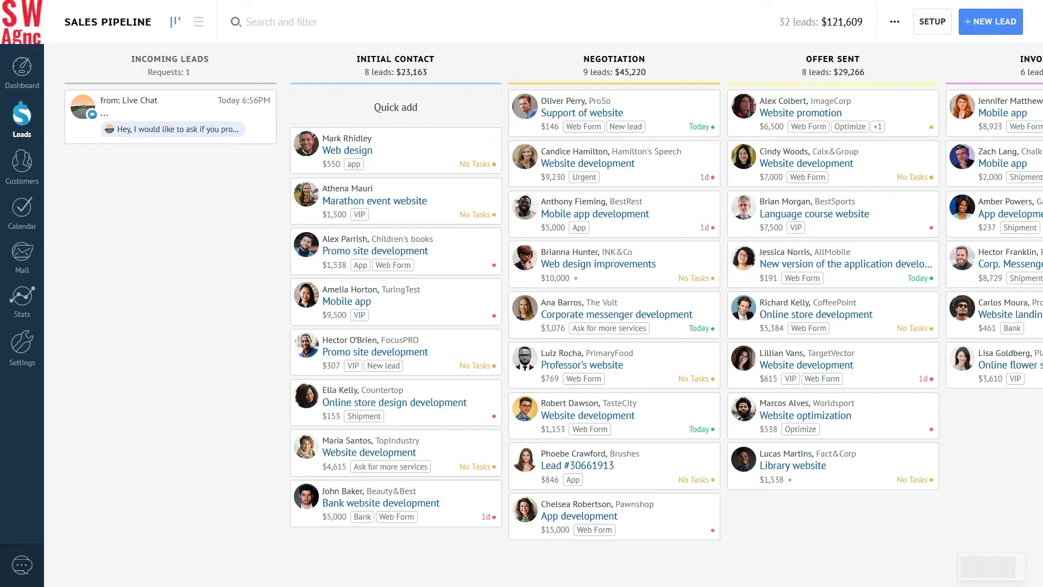
Reply in the Live Chat lead offering web design and website creation, asking for name and phone, then accept the lead
mouse_move(268, 116)
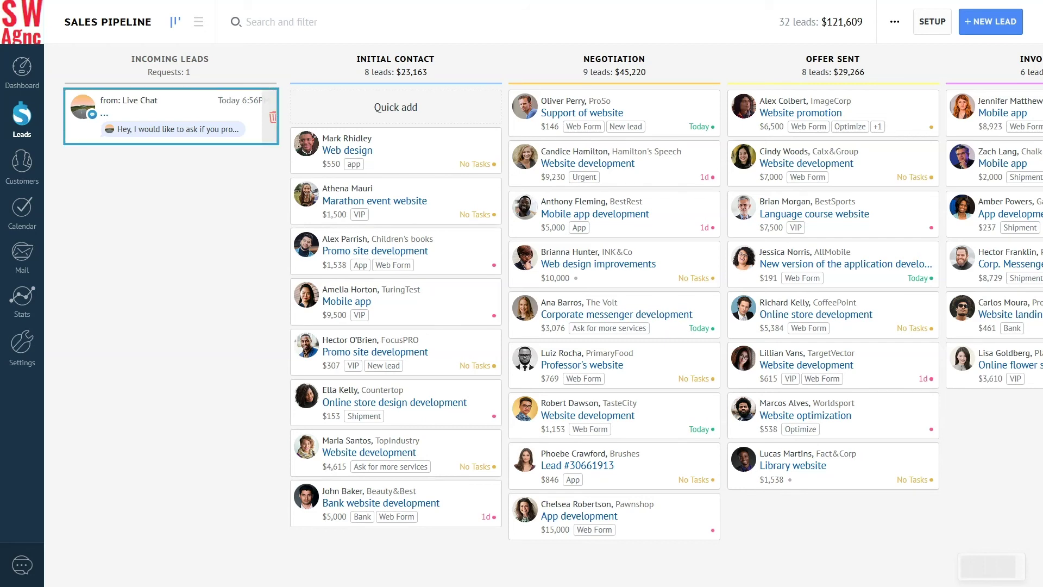
left_click(152, 108)
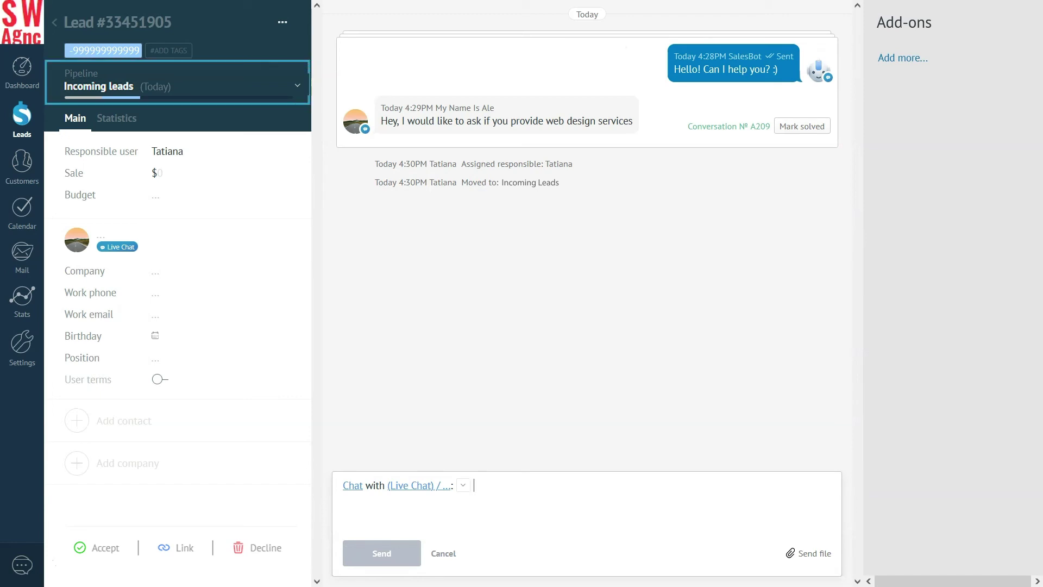
type("We do")
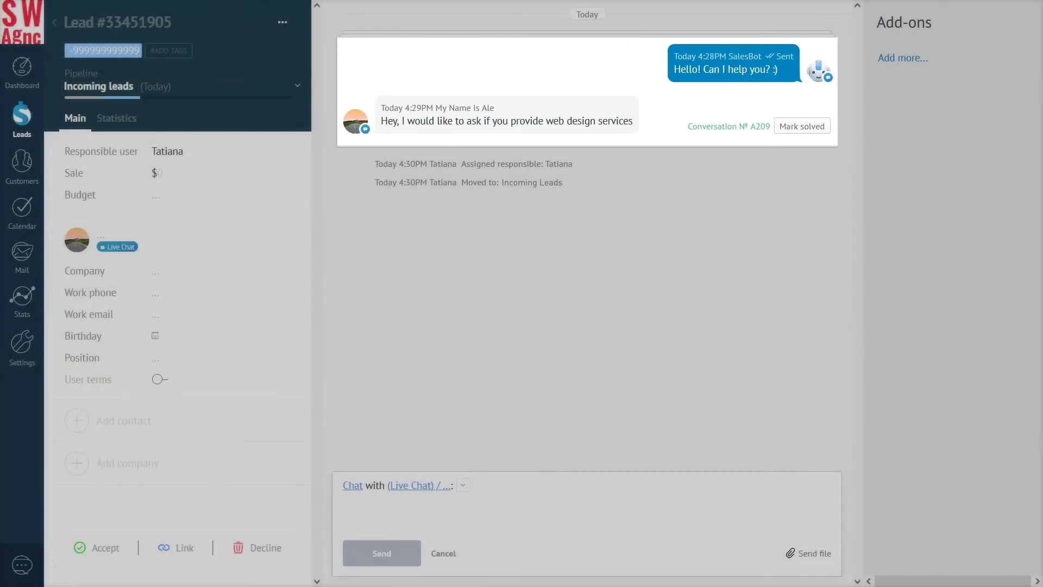
left_click(494, 485)
type("We do")
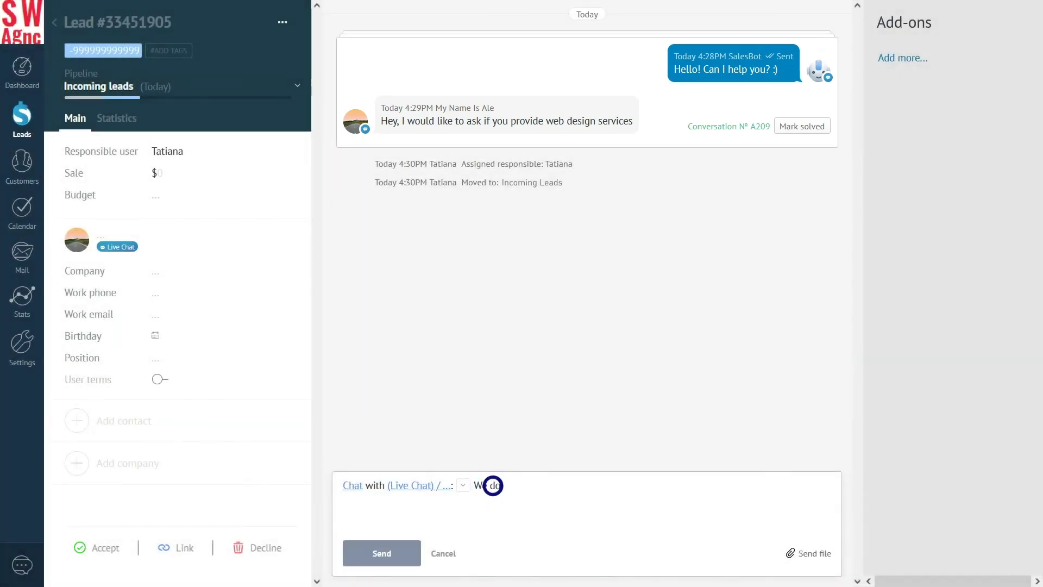
type(" provide web design services, as well as website creation")
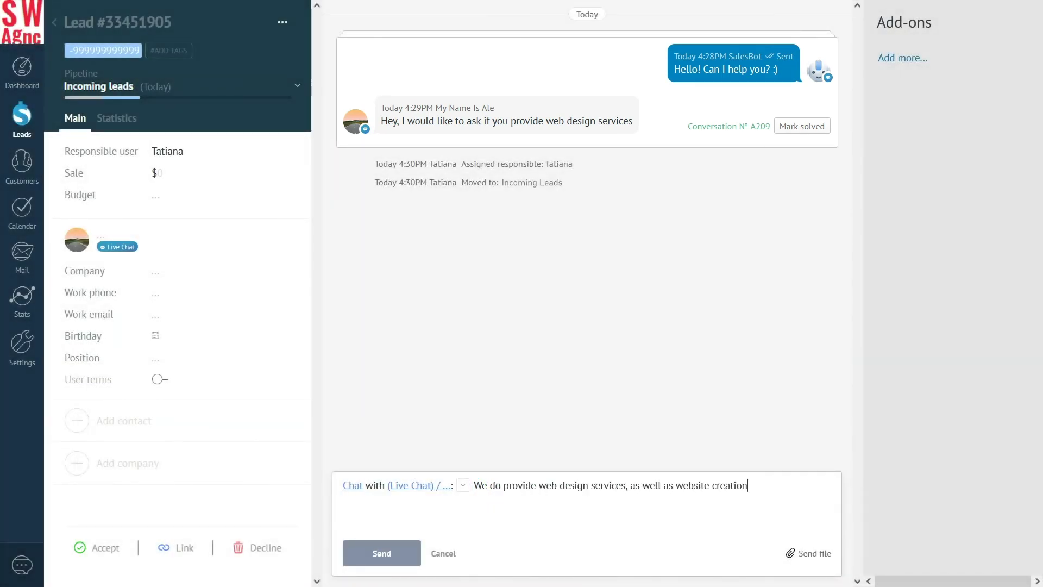
type(". Please leave your name and phone number, our manager will con")
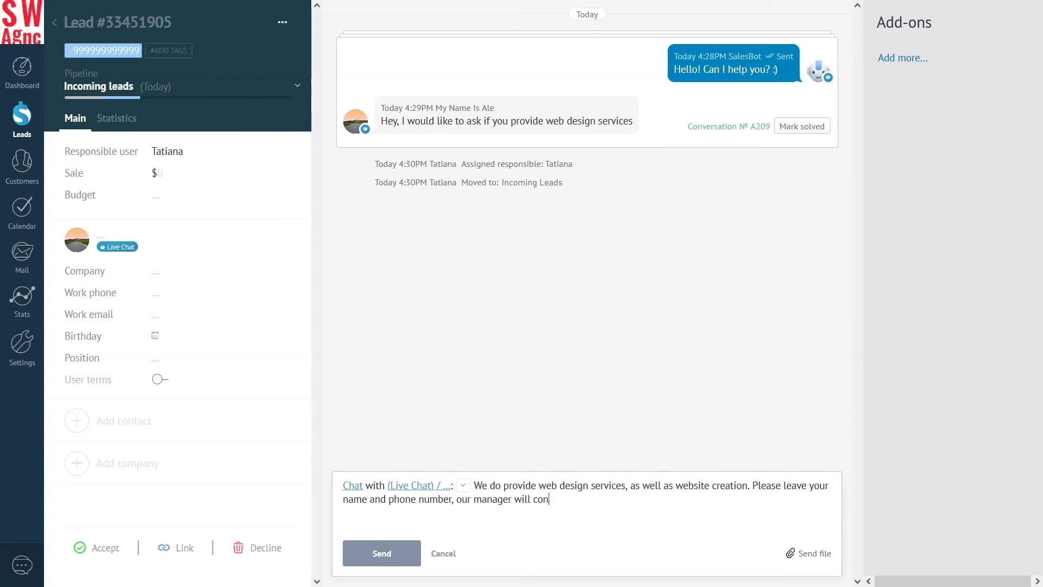
type("tact you as soon as possible ;)")
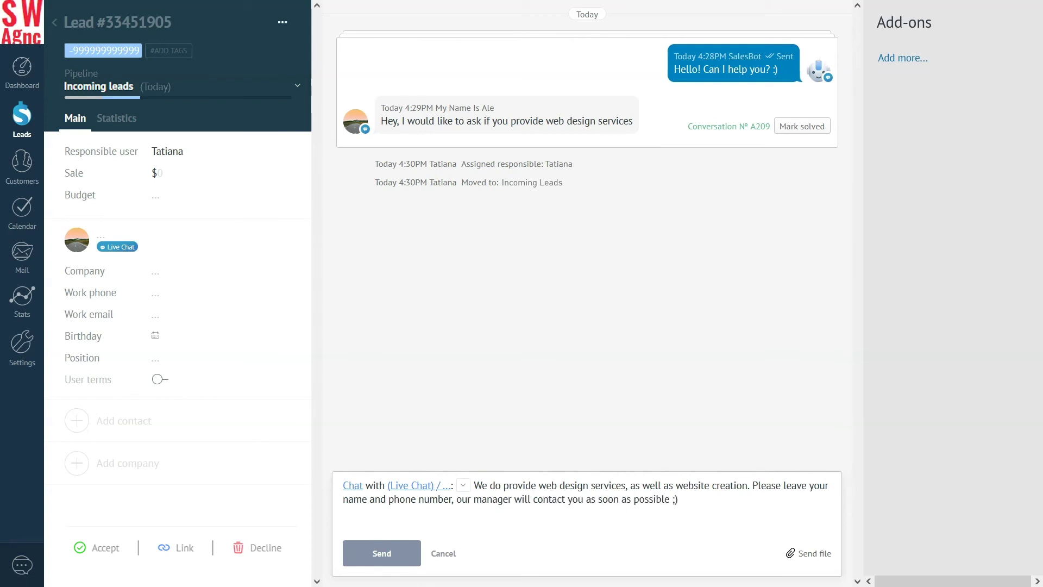
left_click(378, 553)
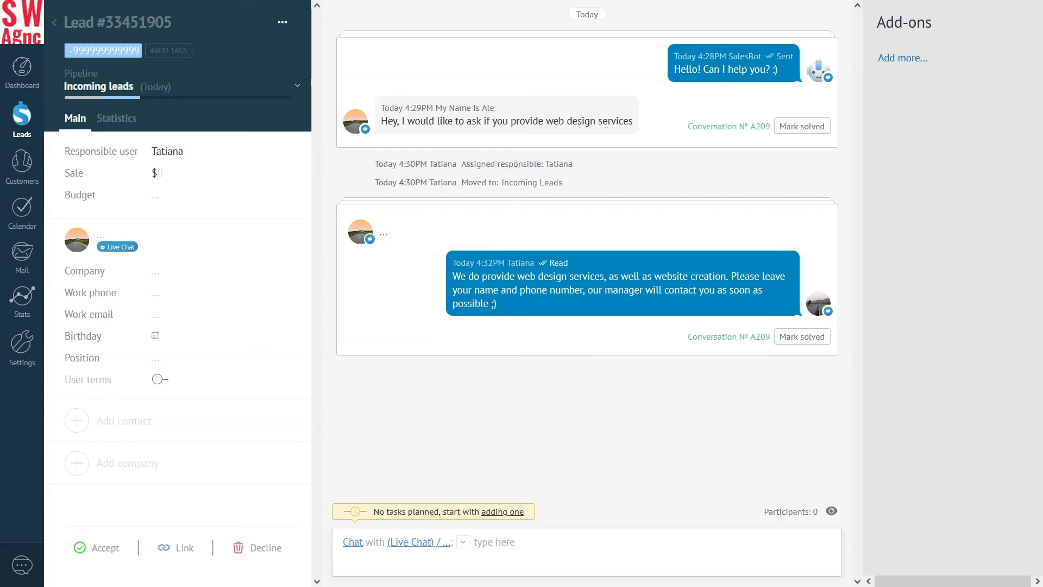
left_click(83, 547)
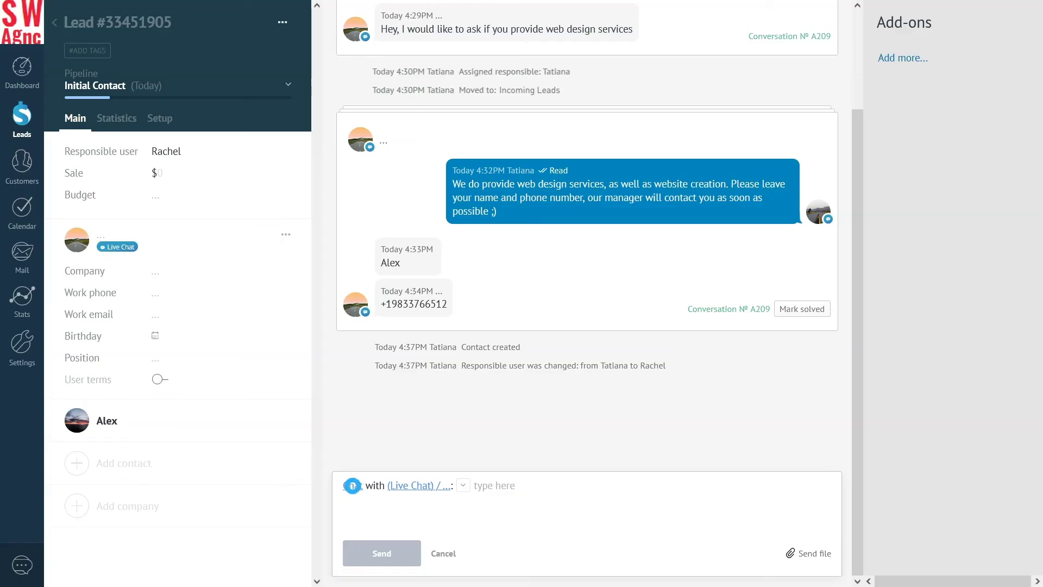
Bring up the lead's chat, note or task choice
left_click(353, 486)
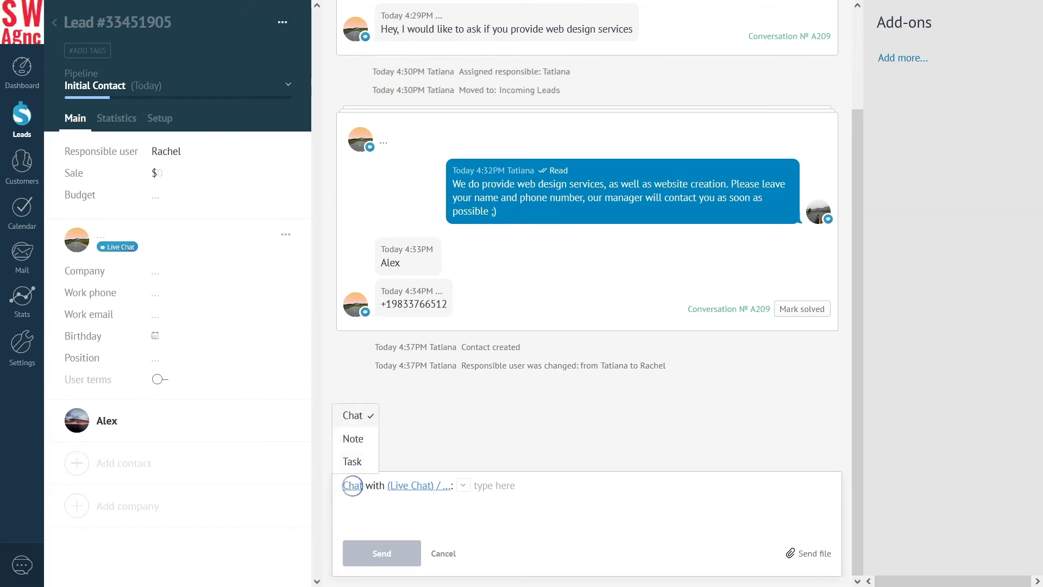
Set a task due tomorrow for a sales colleague: 'Call the client and specify the details'
left_click(352, 462)
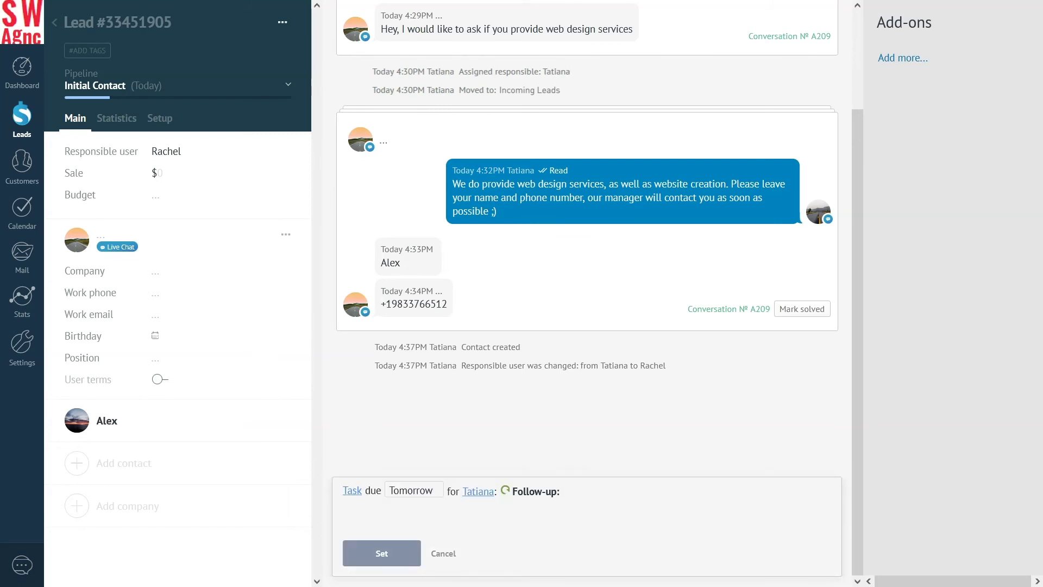
left_click(562, 491)
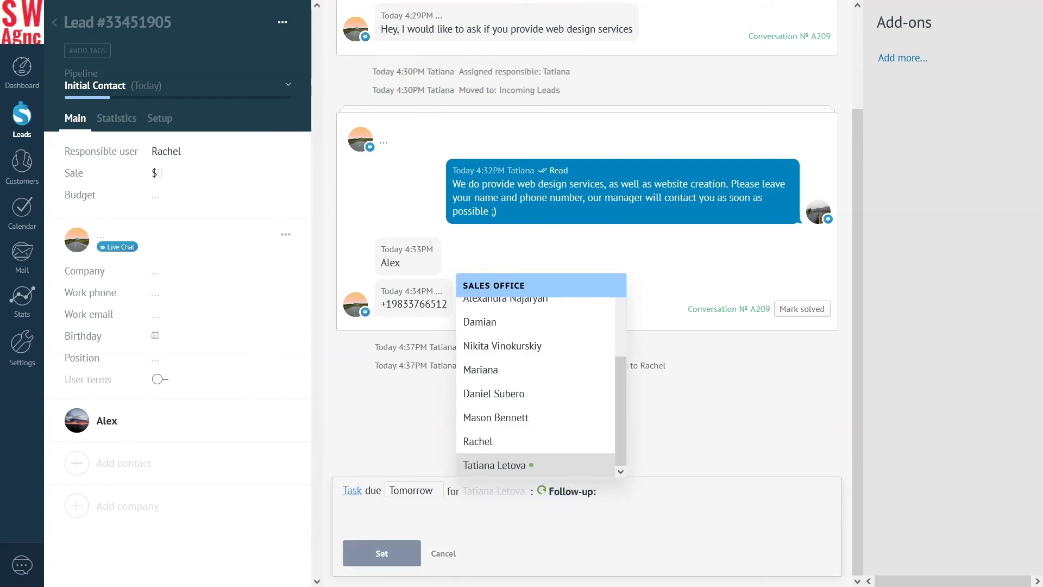
key("Up")
key("Up")
left_click(496, 441)
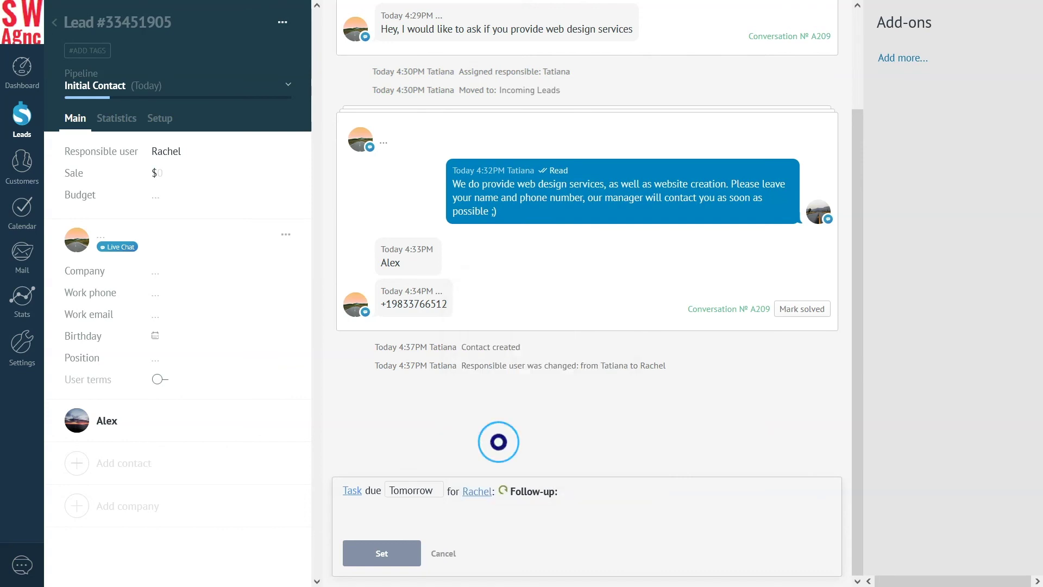
type("Call the client and specify")
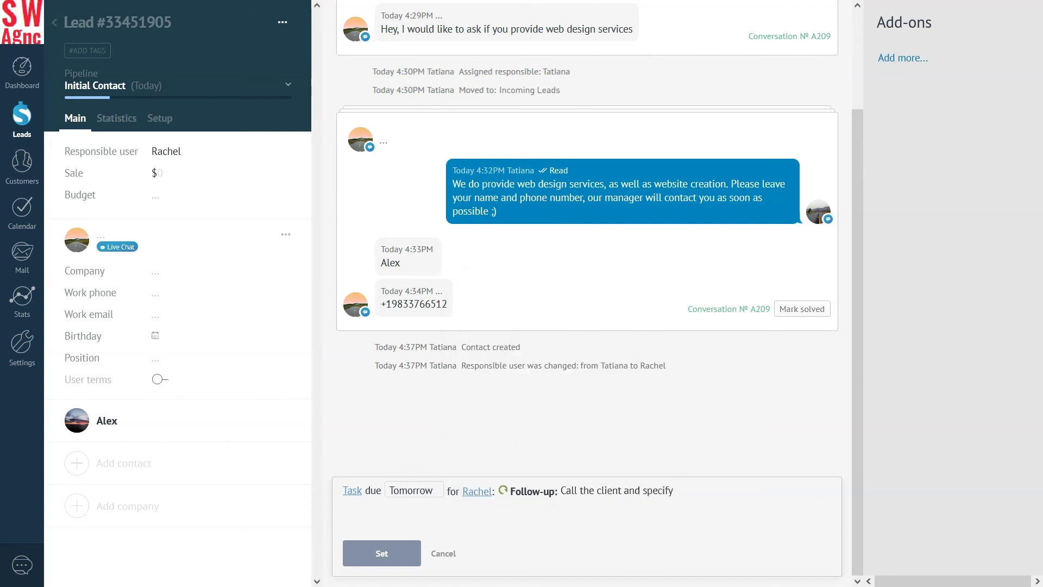
type(" the details")
left_click(380, 552)
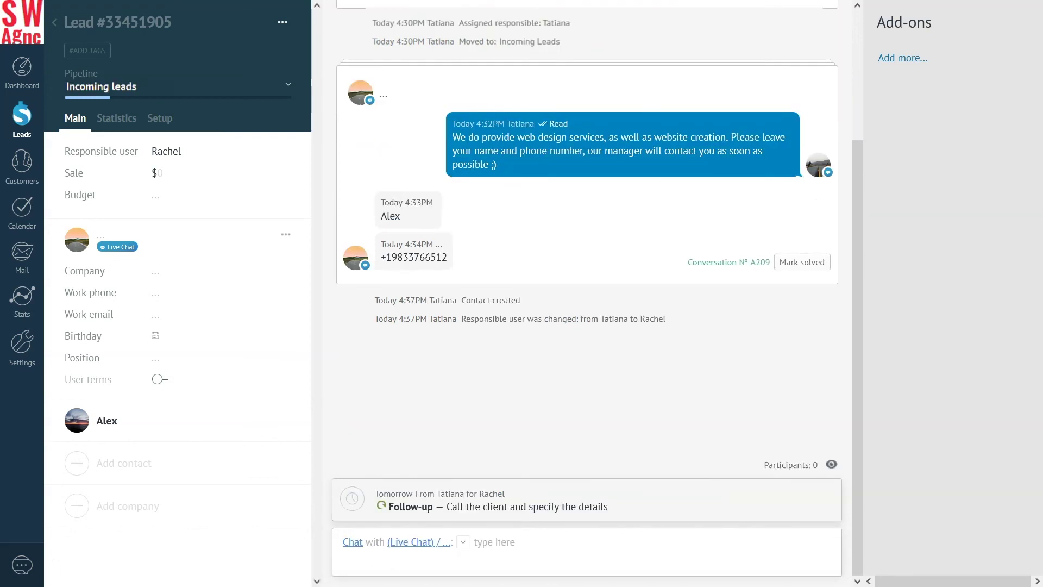